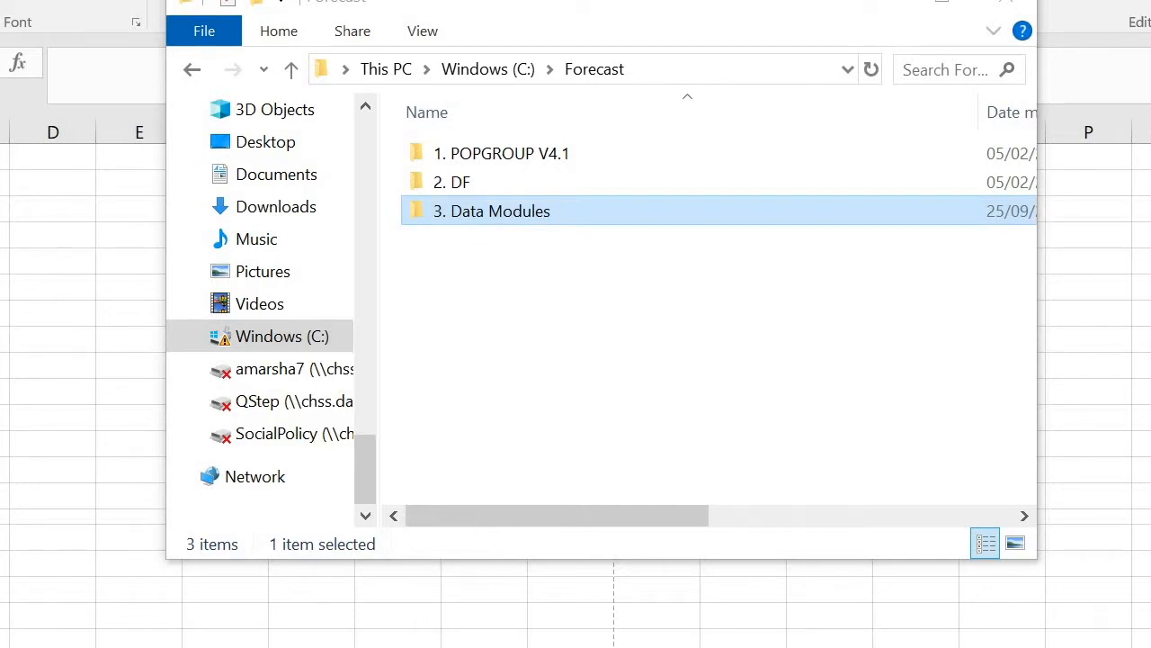
Open the DM_NRS2016POP_Setup workbook from the NRS2016POP folder in 3. Data Modules, reopening it and discarding any changes
key(Return)
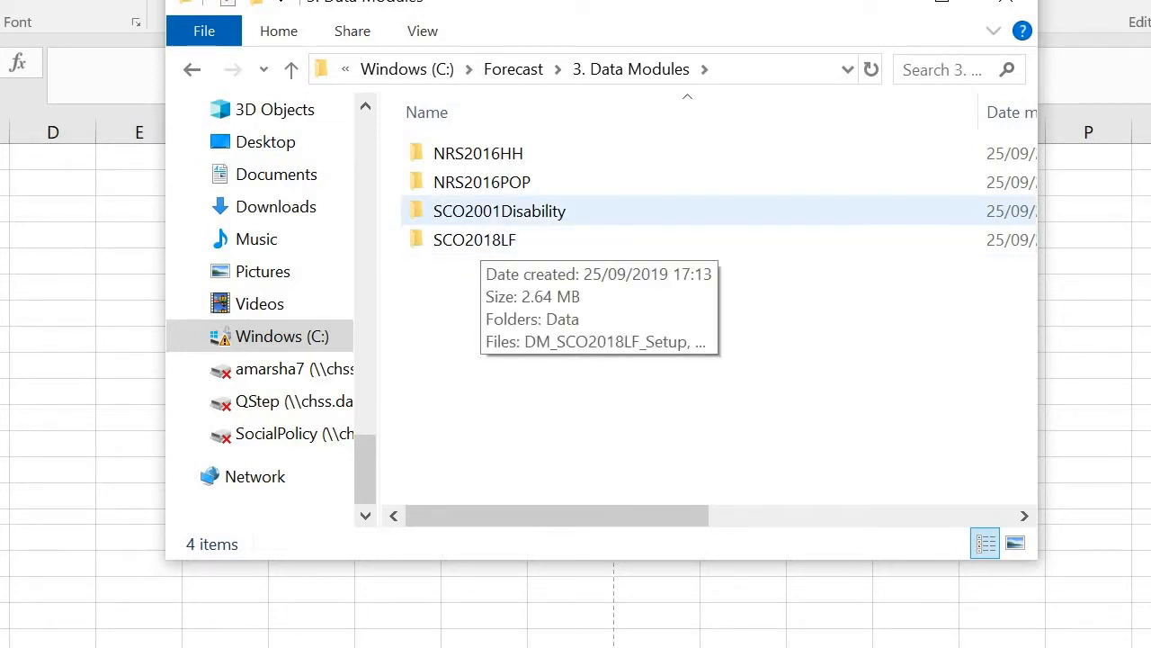
double_click(483, 182)
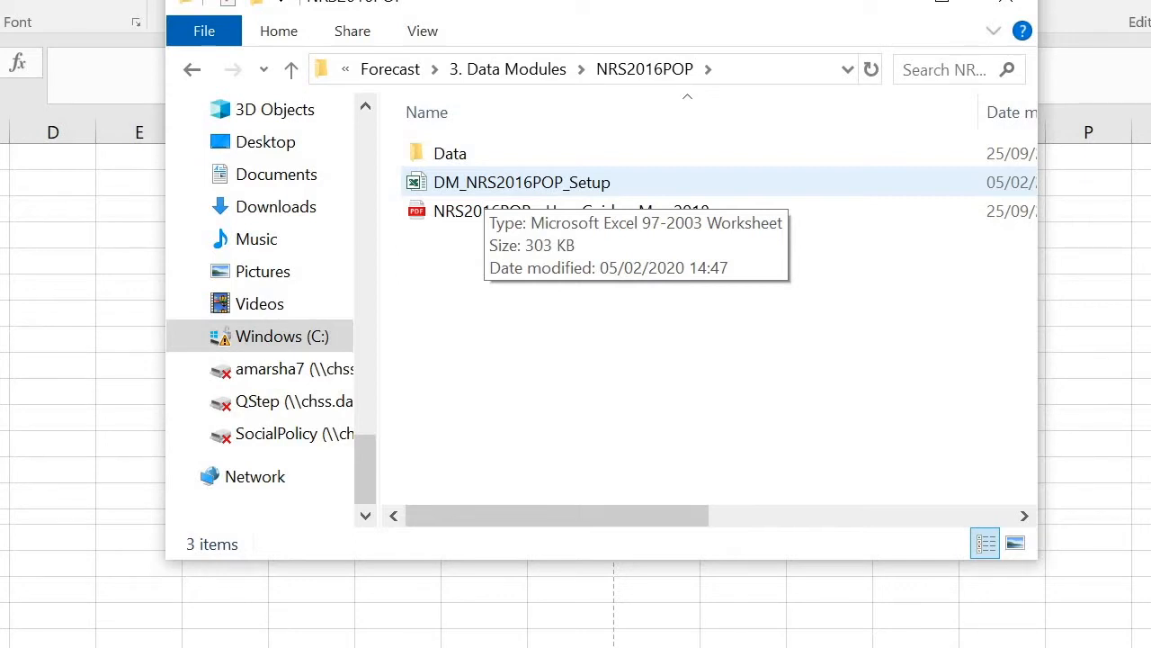
double_click(485, 183)
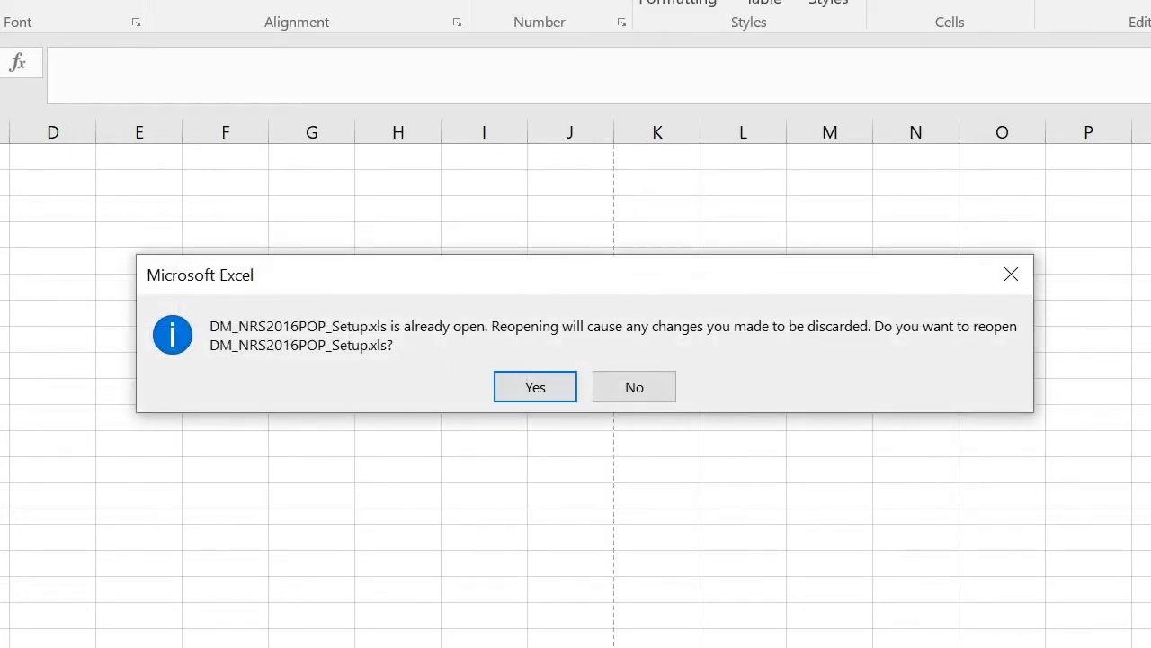
click(535, 387)
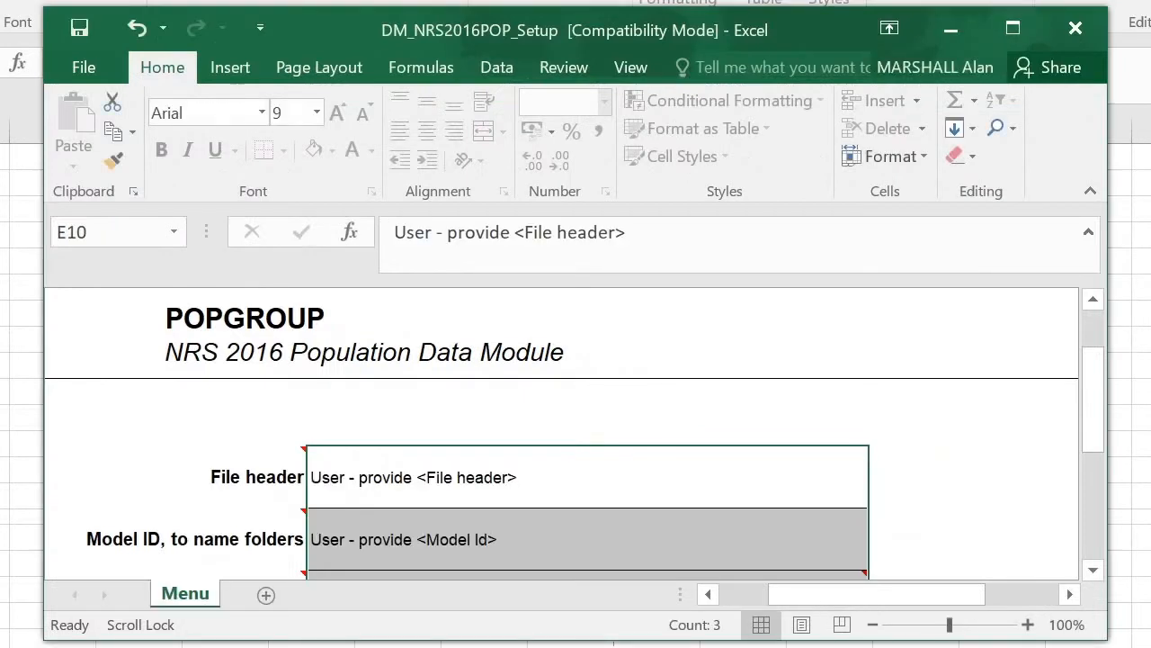
drag(575, 31, 532, 0)
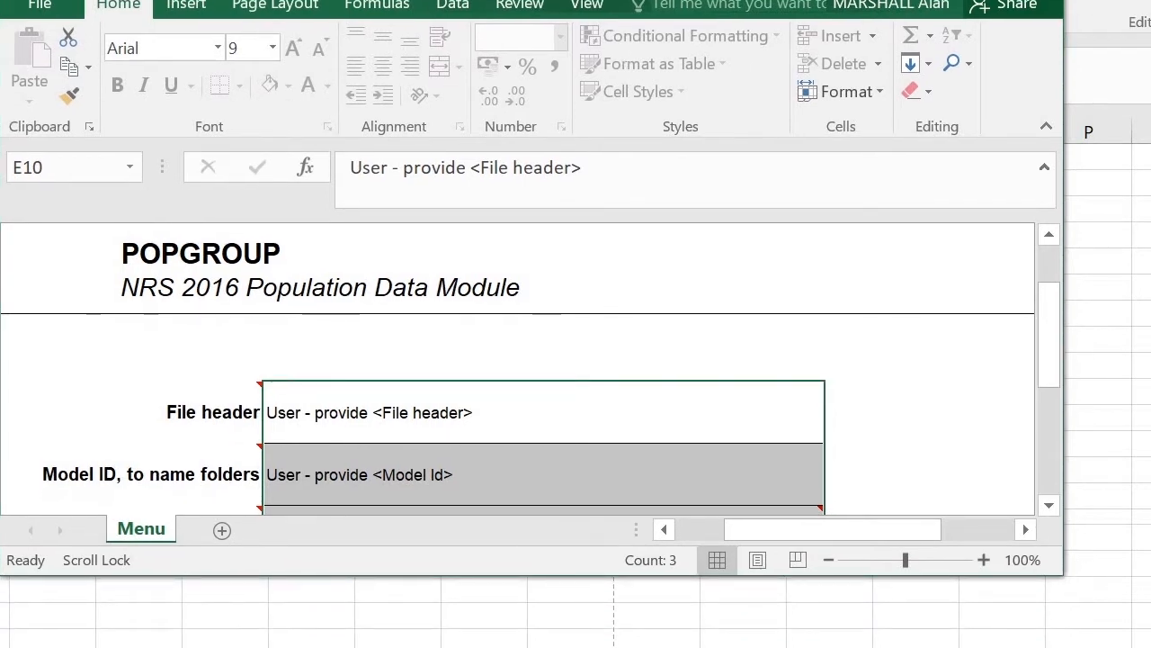
Enter TRAINING as the file header of the NRS 2016 Population Data Module
click(543, 412)
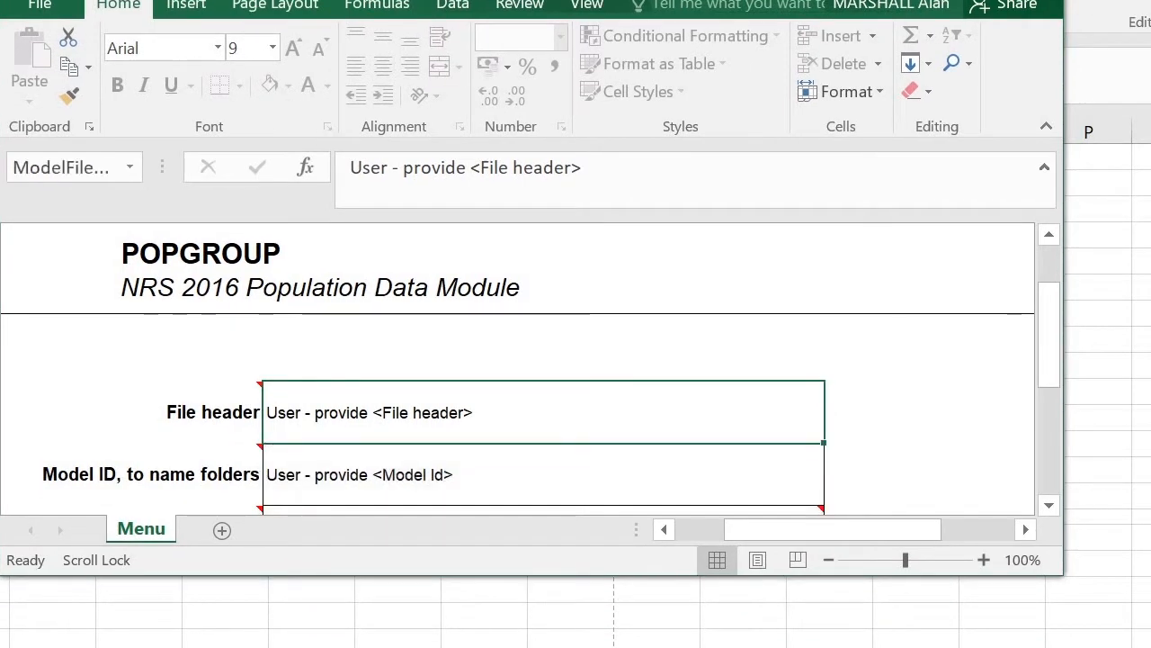
text(TREA)
key(BackSpace)
key(BackSpace)
text(AINING)
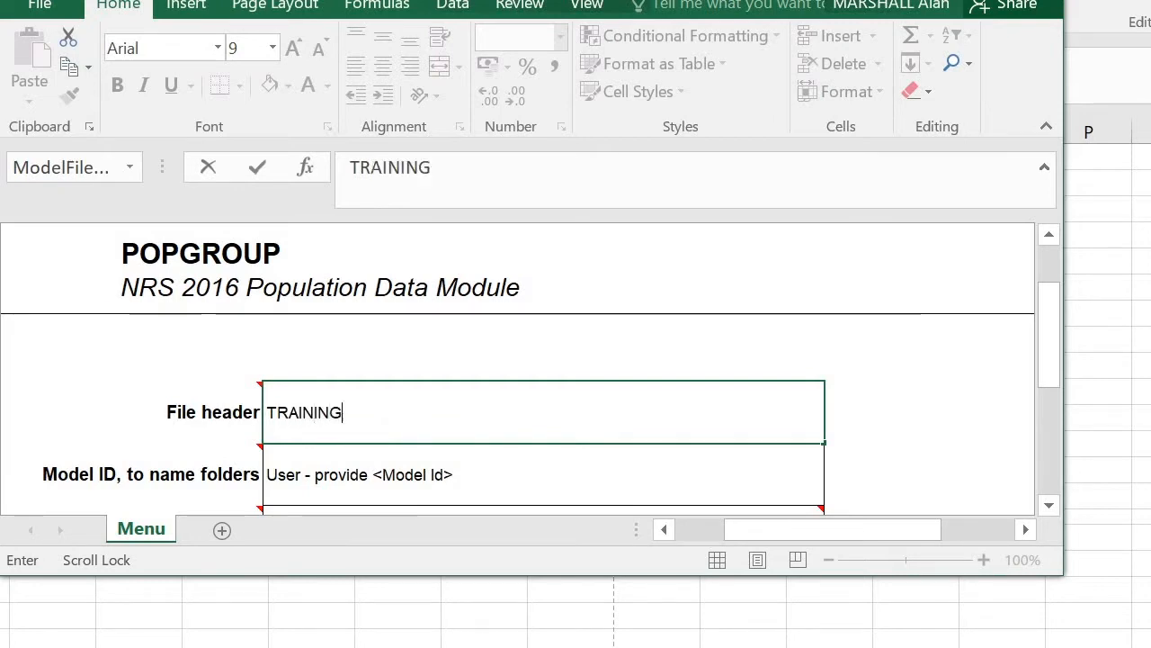
key(Return)
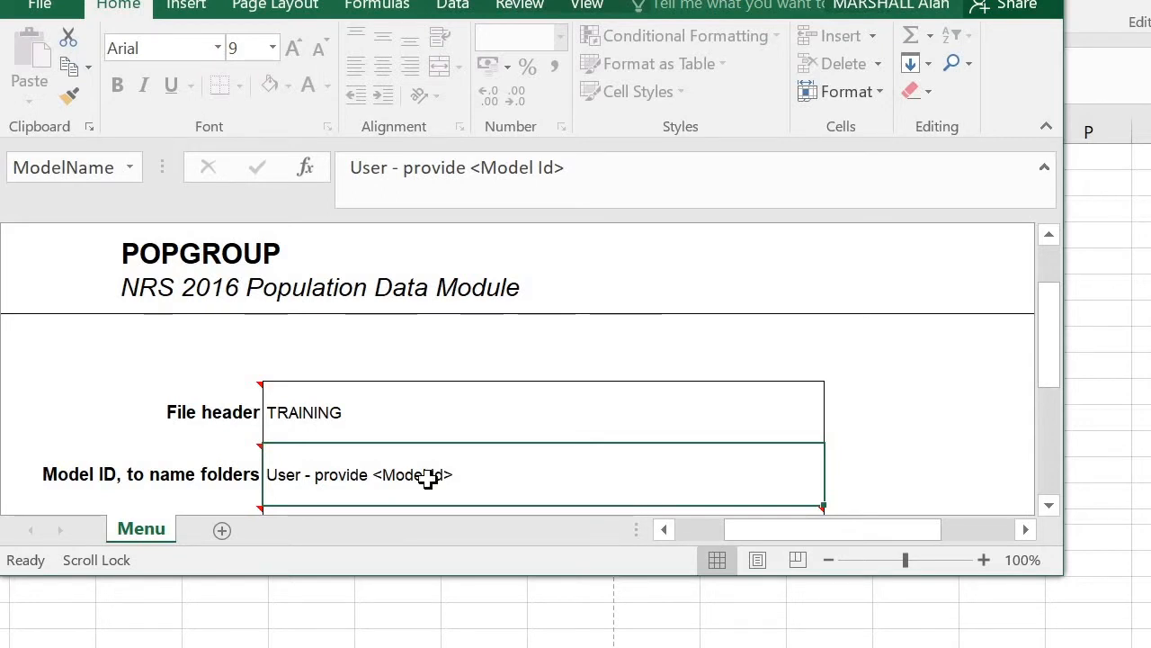
Enter Edin-Edunb2016 as the model ID used to name the folders
text(Ed)
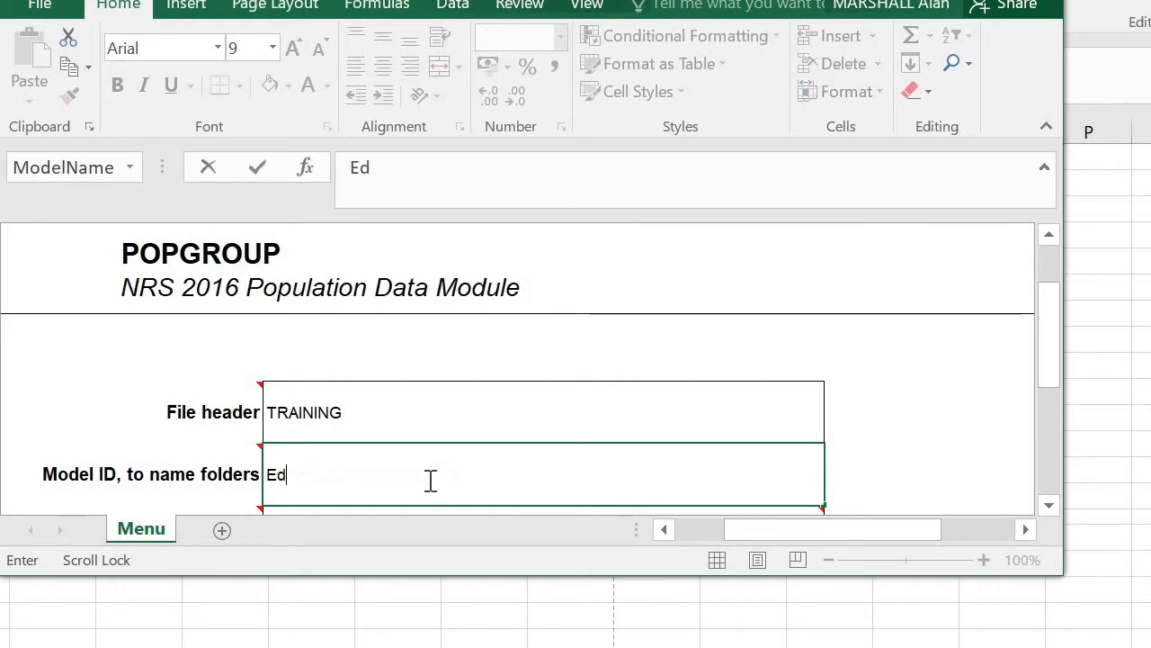
text(in-Edunb)
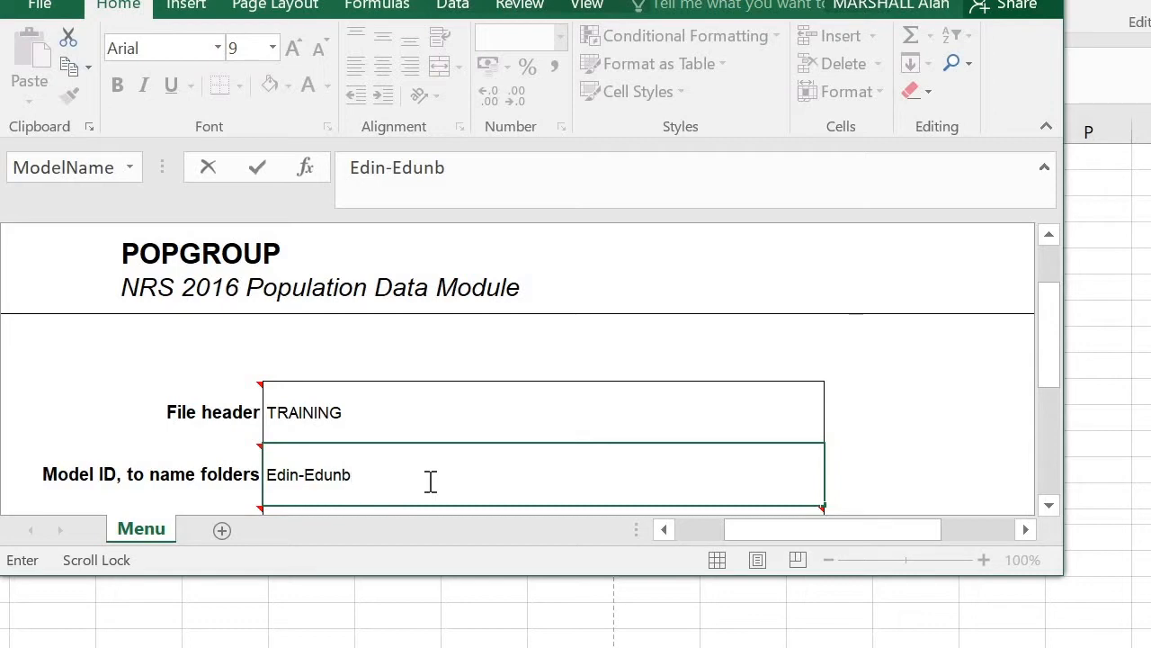
text(2016)
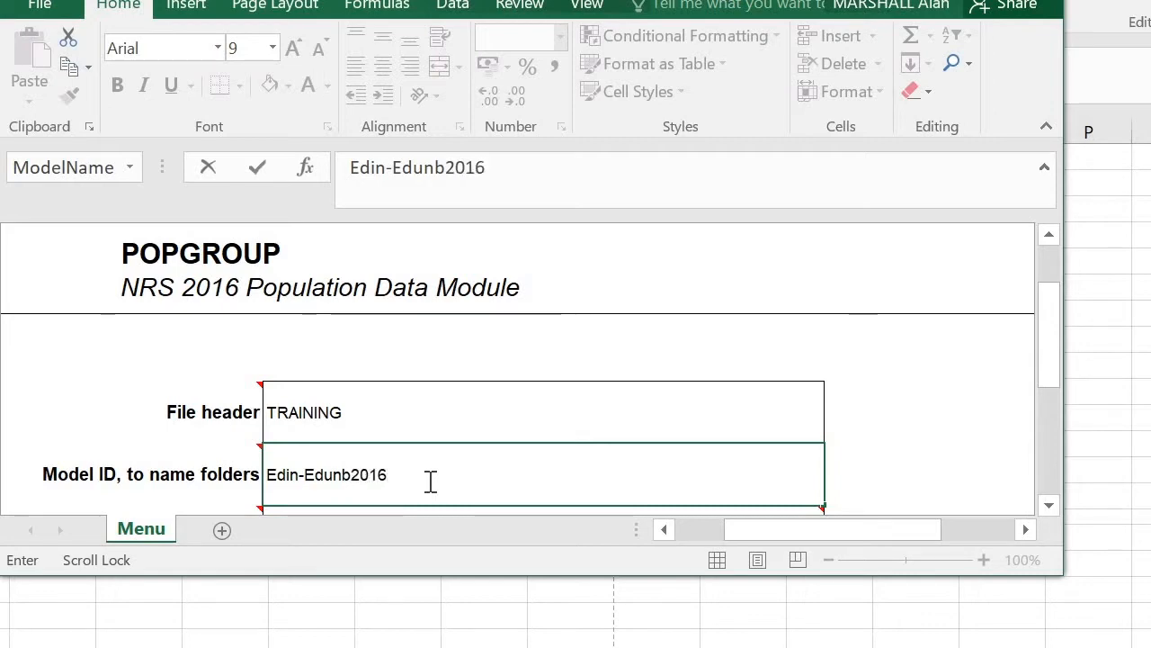
Set the location of model folders to the 1. POPGROUP V4.1 folder in C:\Forecast
drag(1055, 349, 1057, 405)
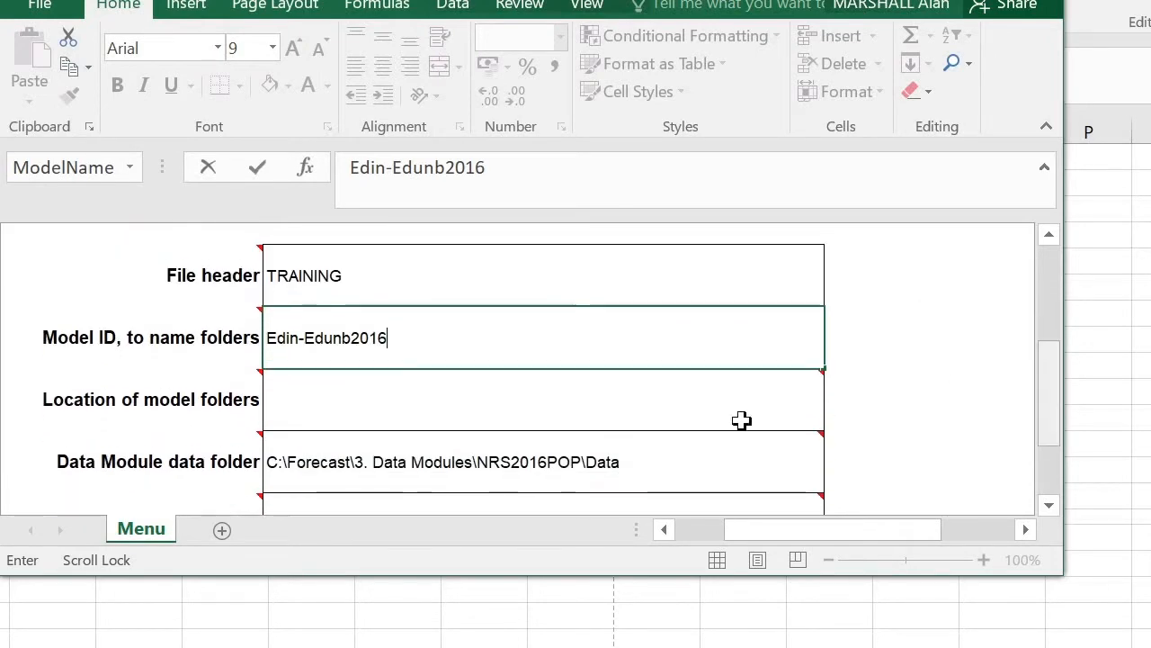
click(563, 404)
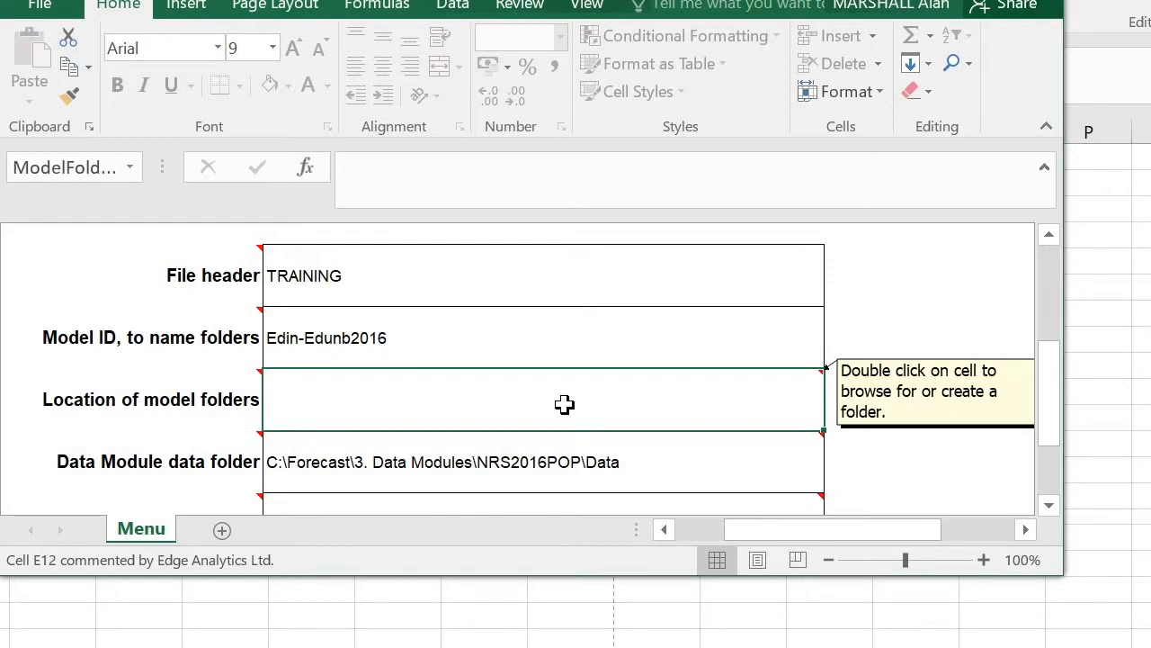
double_click(509, 396)
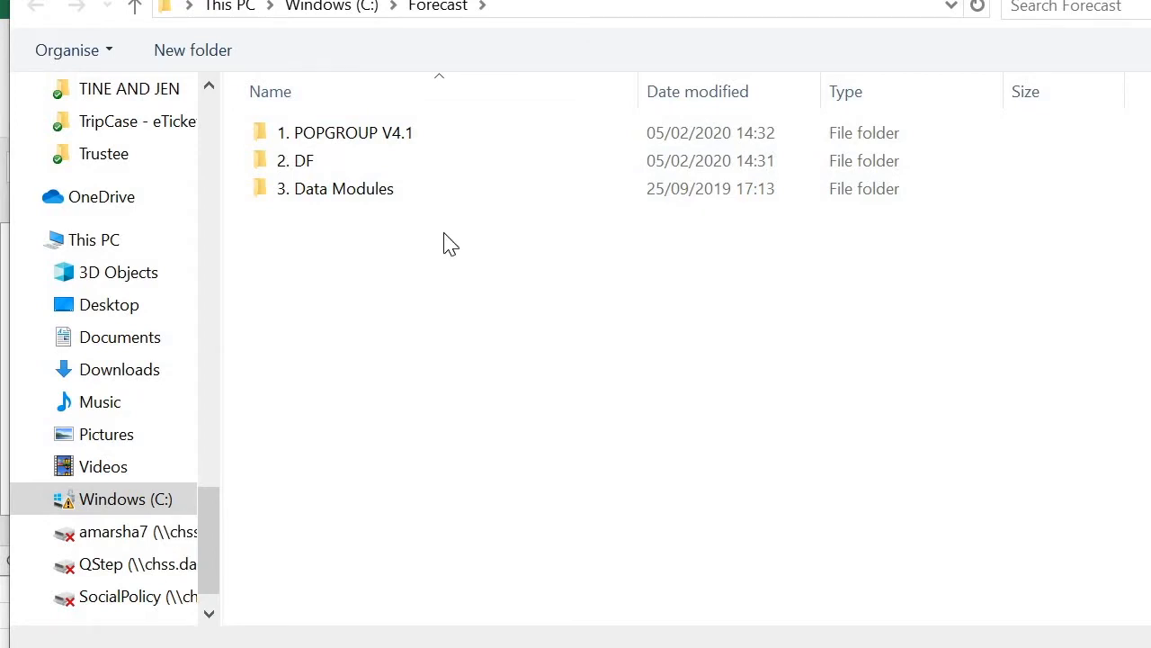
click(339, 132)
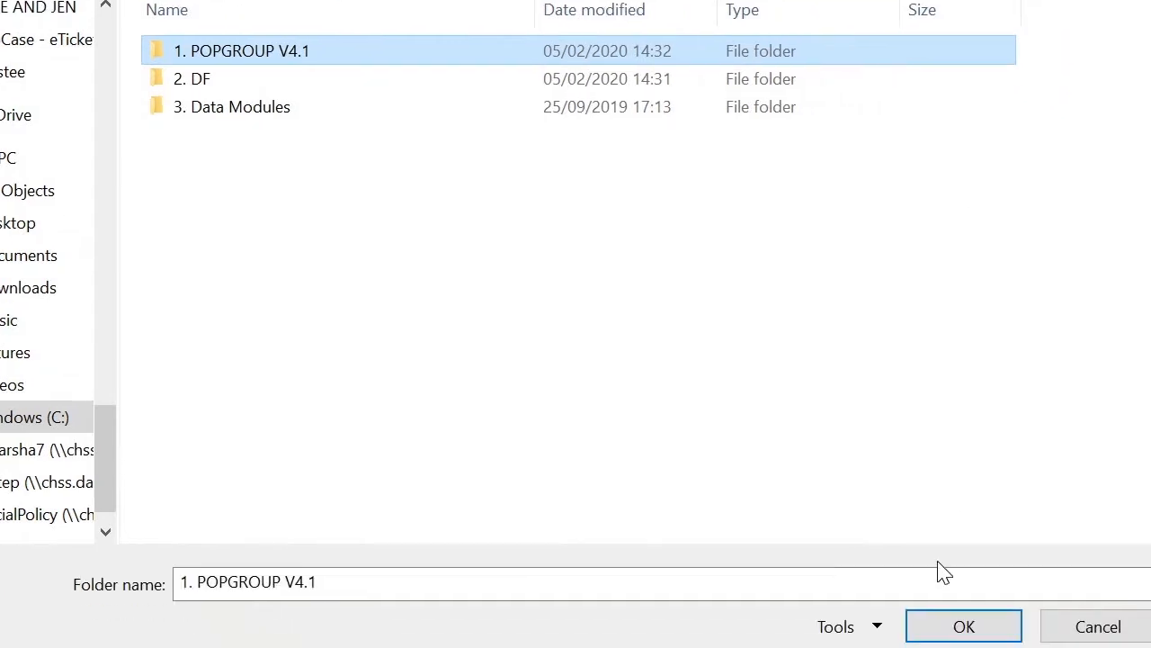
click(964, 627)
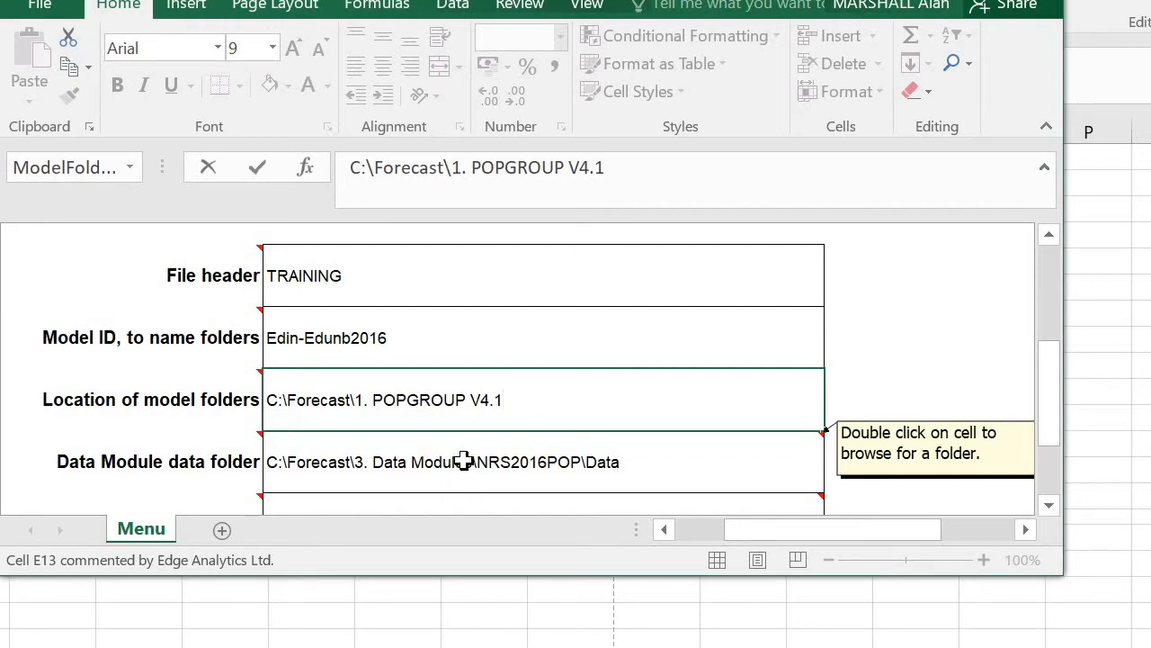
Set the Data Module data folder to C:\Forecast\3. Data Modules\NRS2016POP\Data
double_click(463, 468)
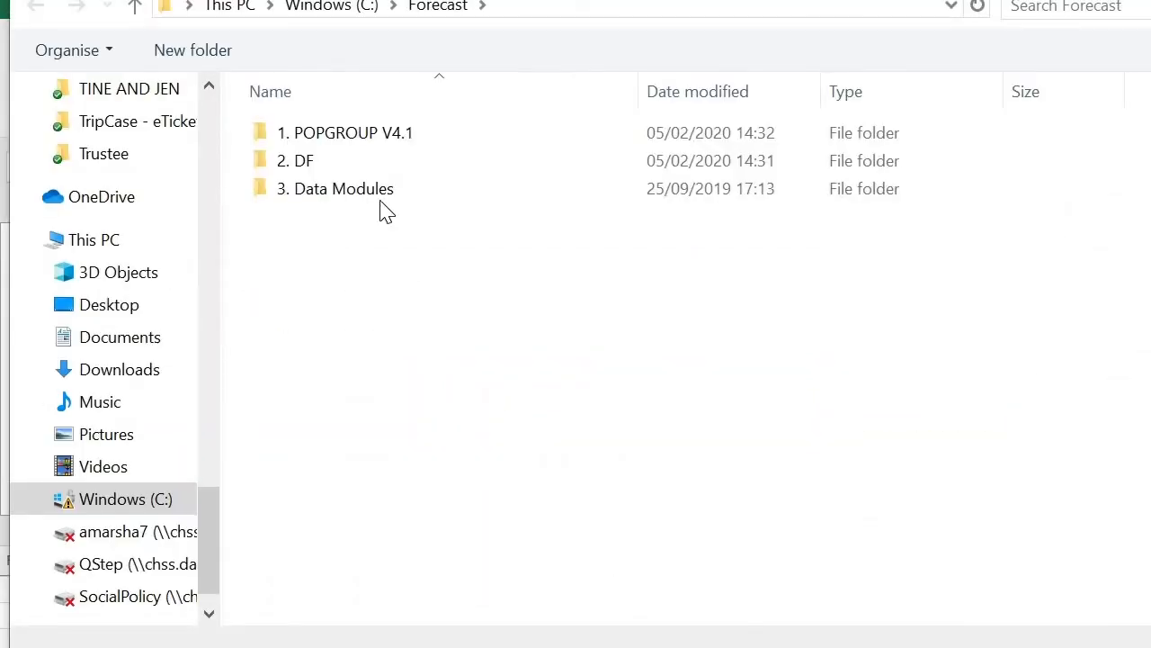
click(378, 200)
double_click(364, 200)
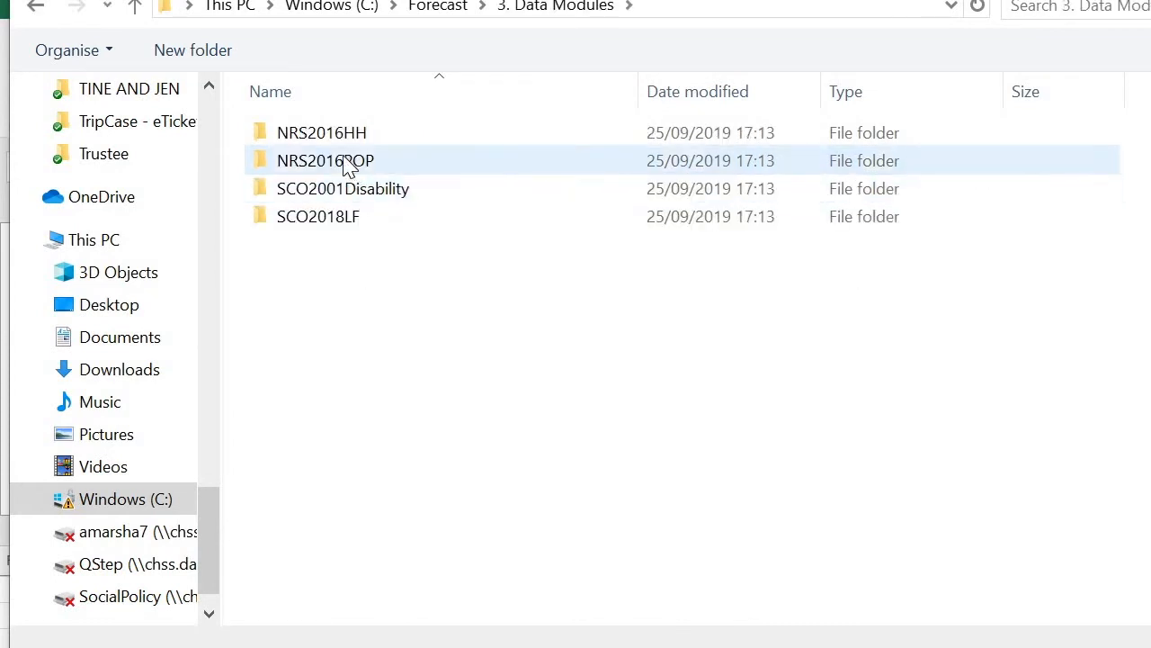
double_click(347, 164)
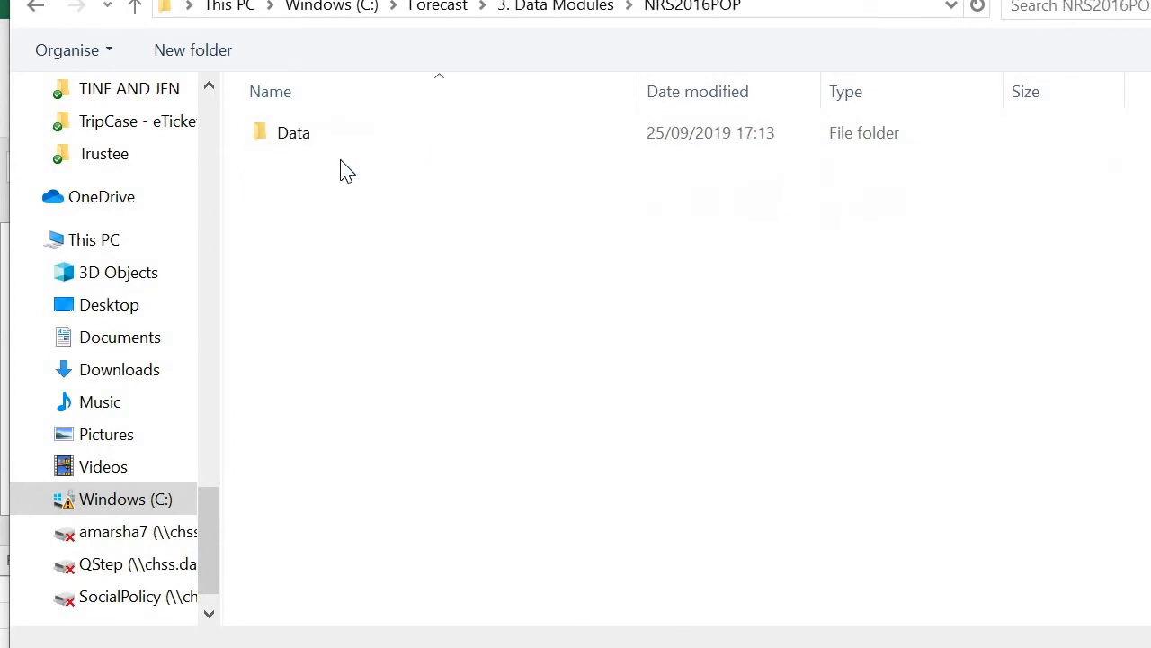
double_click(297, 134)
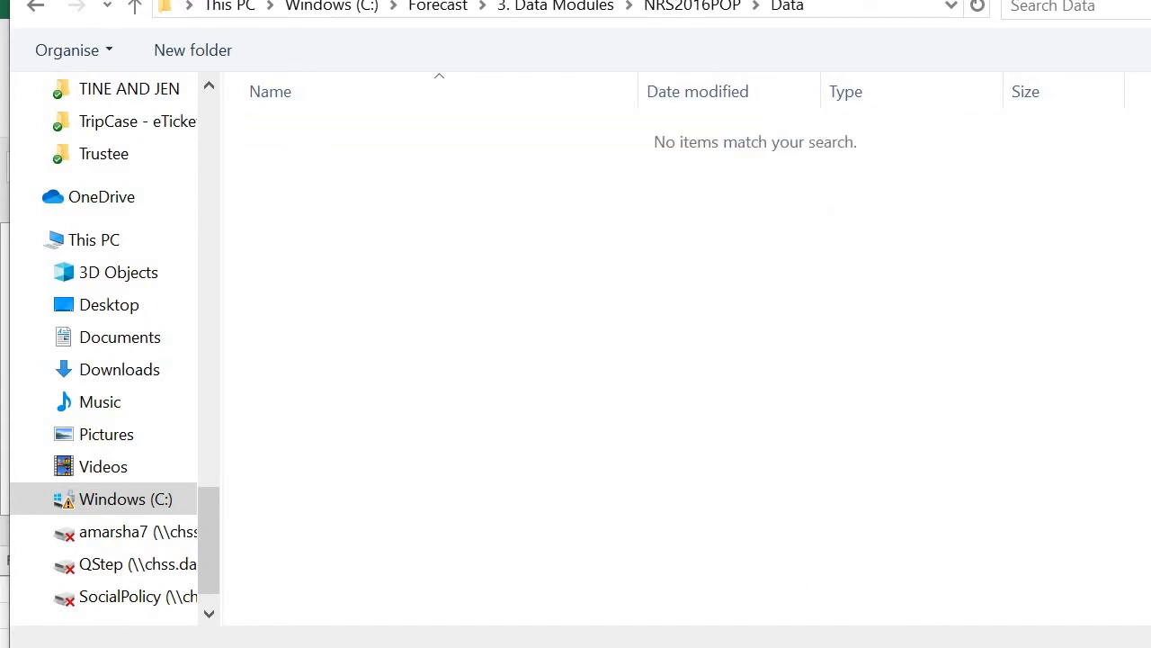
key(Return)
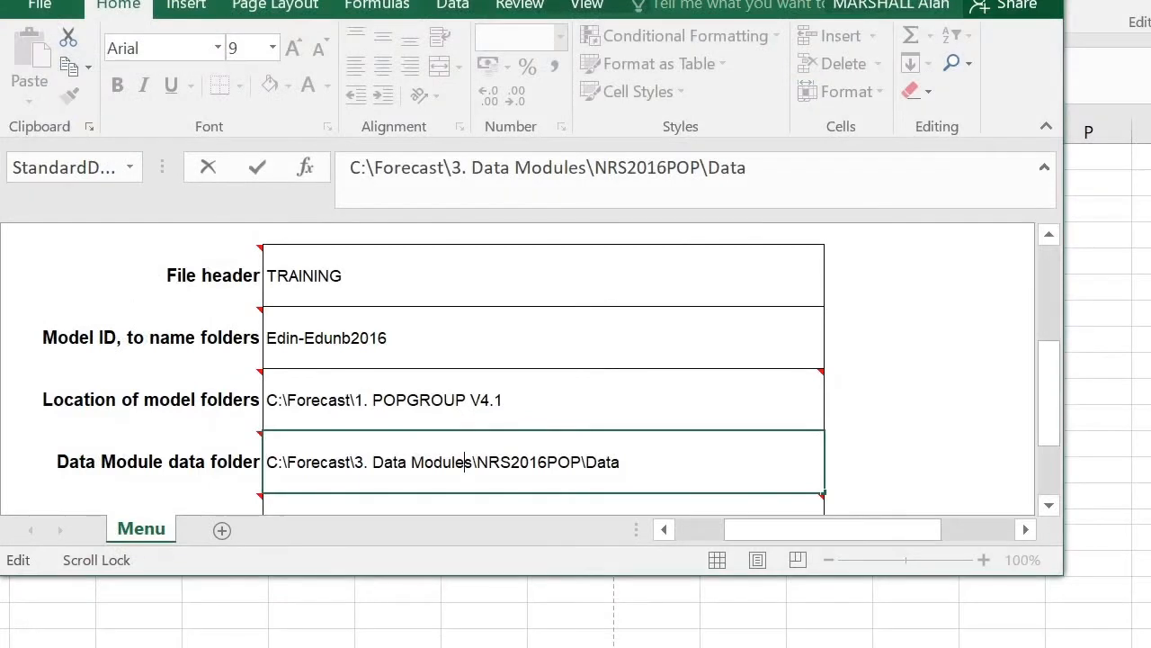
Set the MODEL_SETUP location to the 1. POPGROUP V4.1 folder in C:\Forecast
drag(1052, 429, 1053, 464)
scroll(689, 404, down, 1)
mouse_move(603, 376)
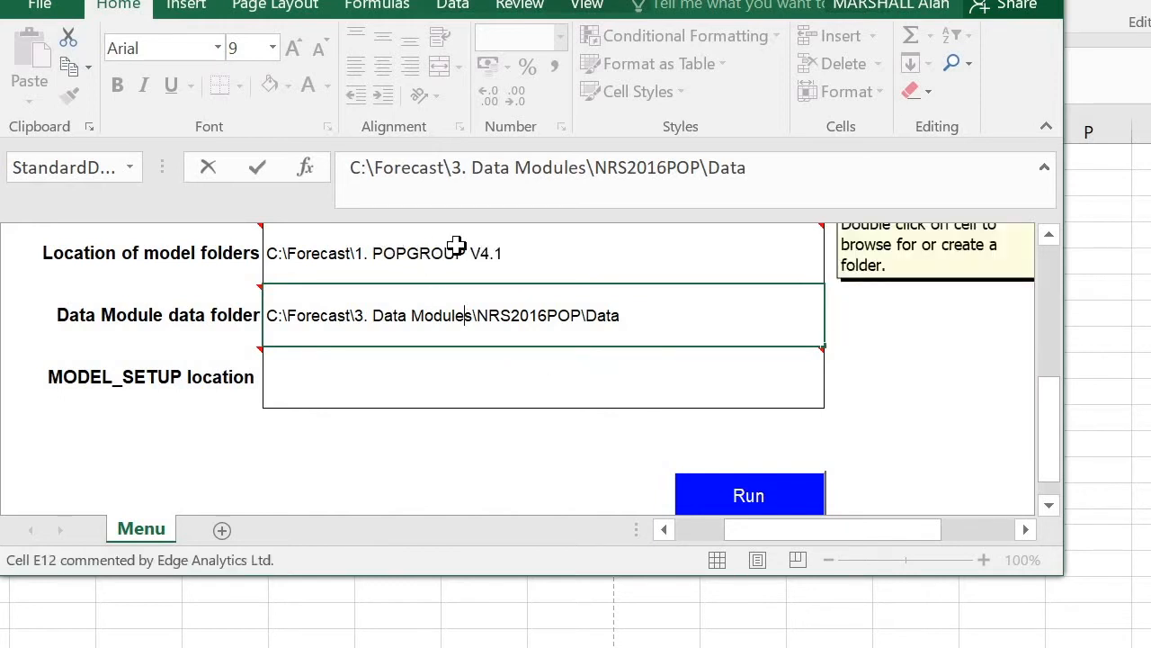
click(412, 389)
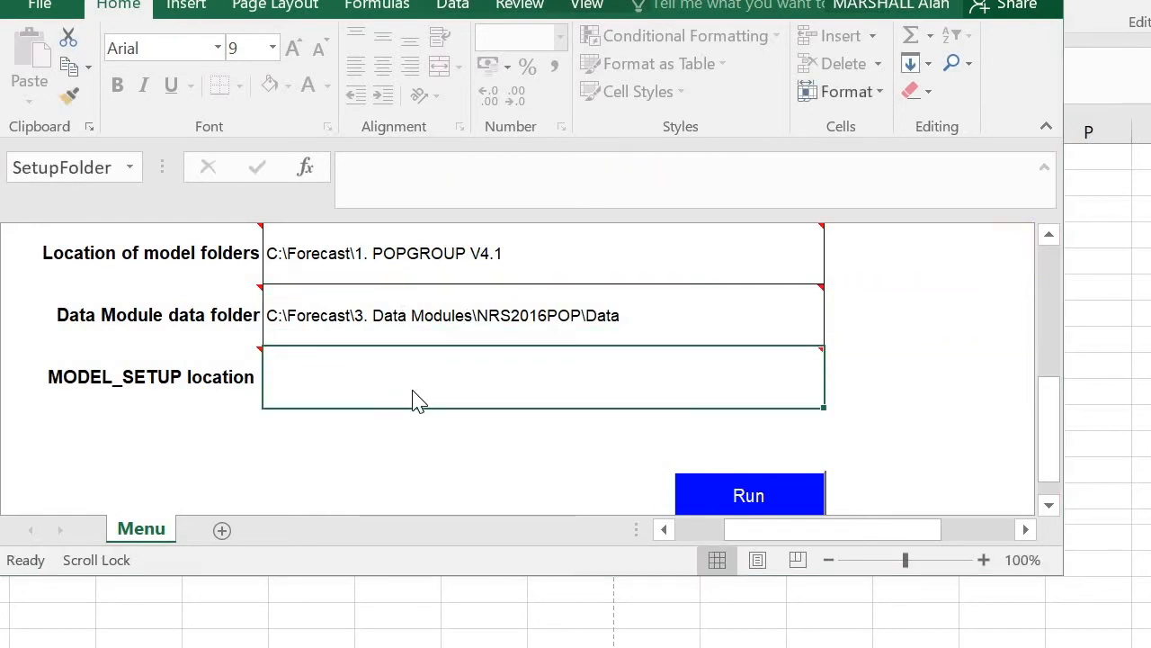
double_click(412, 389)
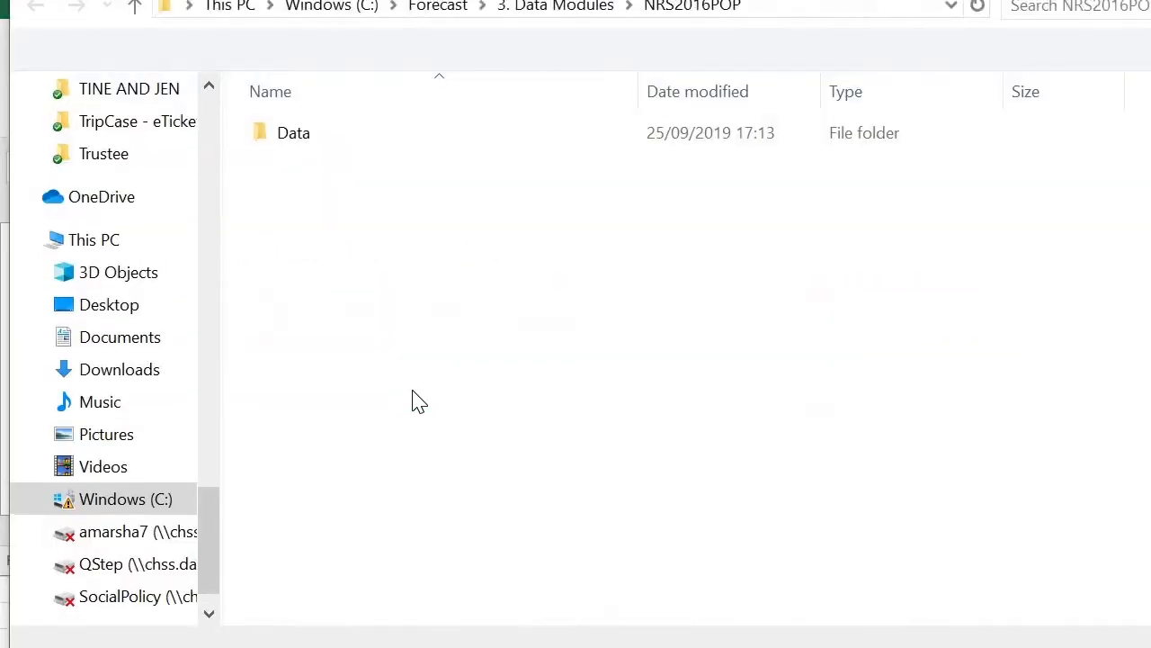
click(441, 17)
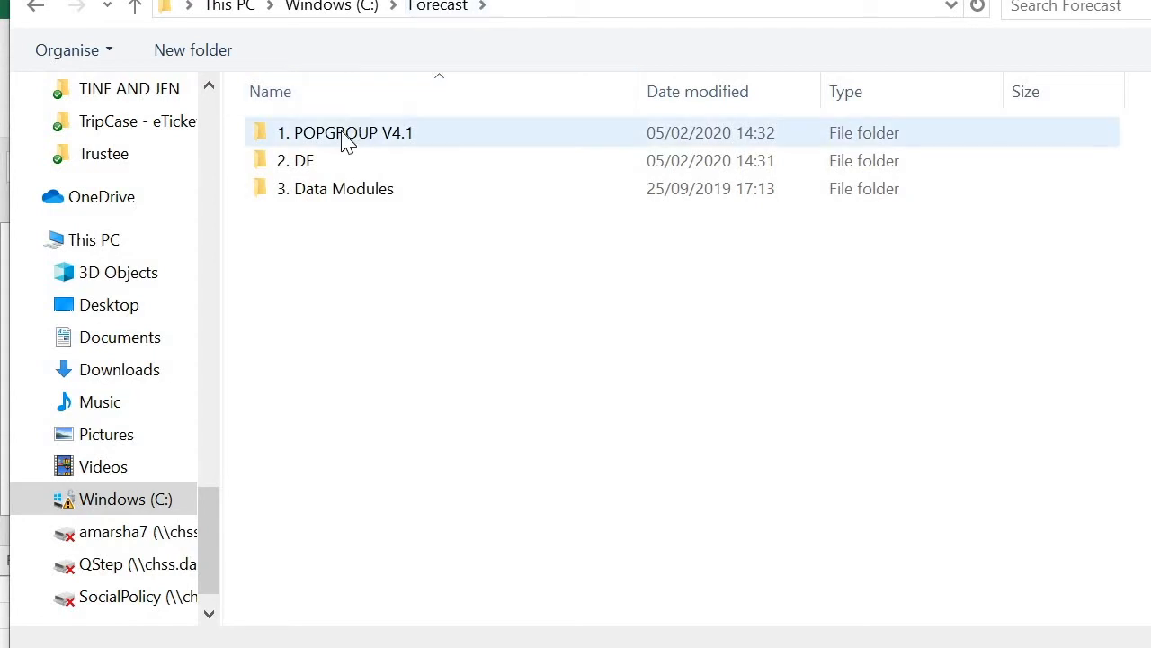
click(347, 144)
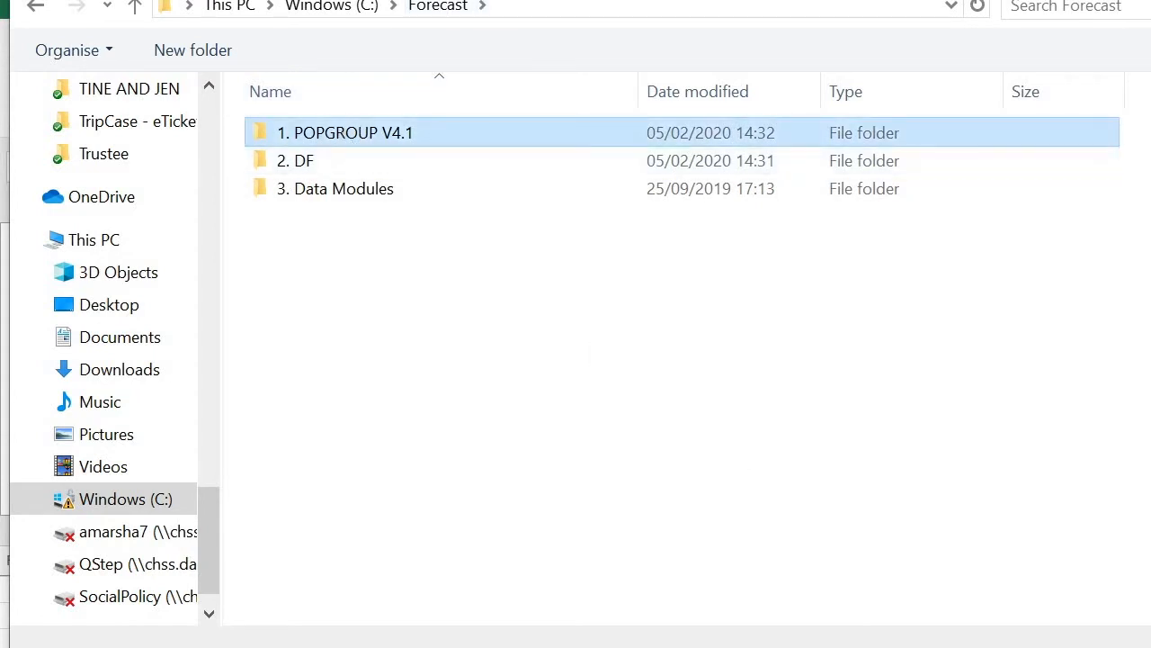
click(972, 620)
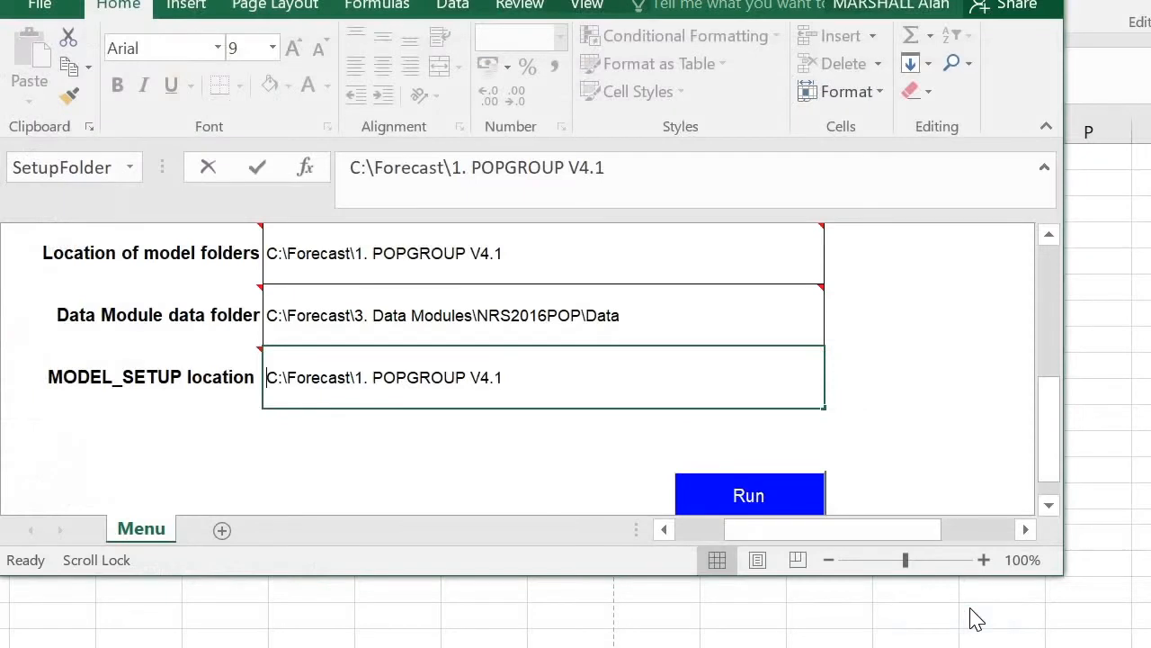
Review the file header, model ID and the three folder locations entered for the data module
drag(1049, 429, 941, 381)
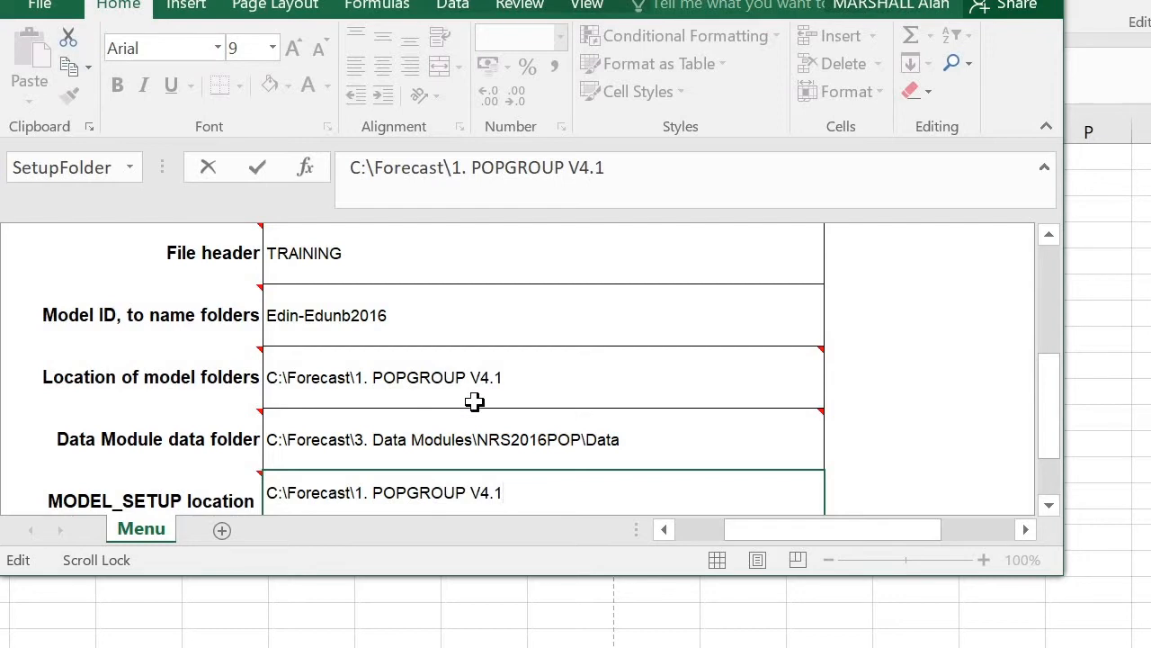
mouse_move(470, 405)
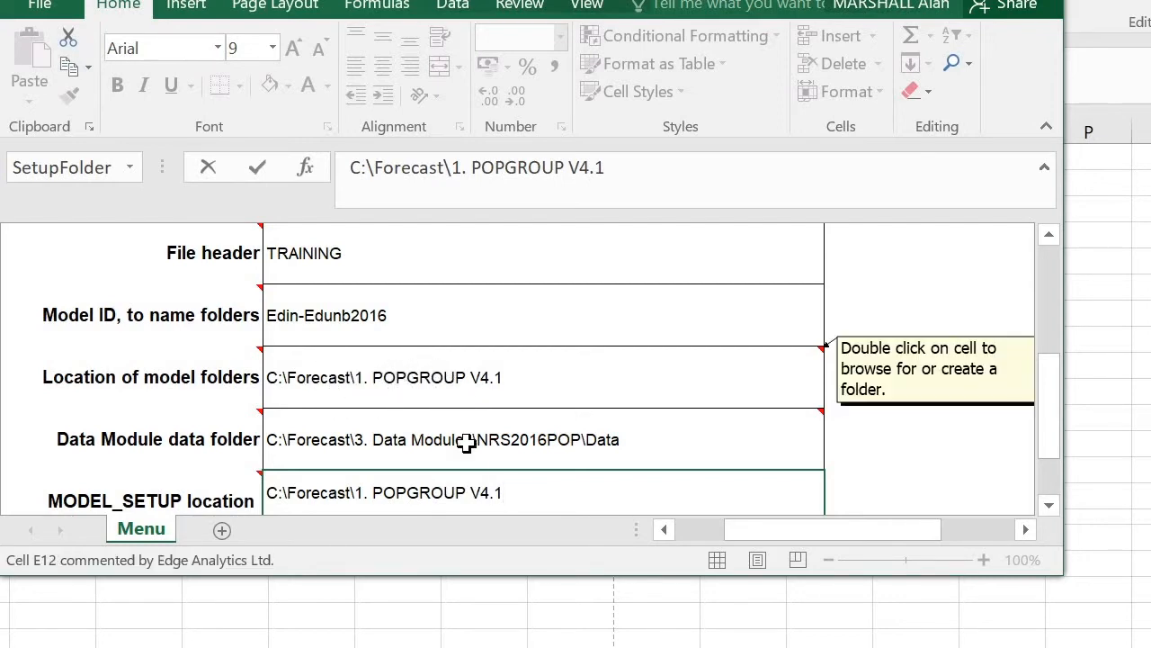
mouse_move(504, 488)
mouse_move(558, 441)
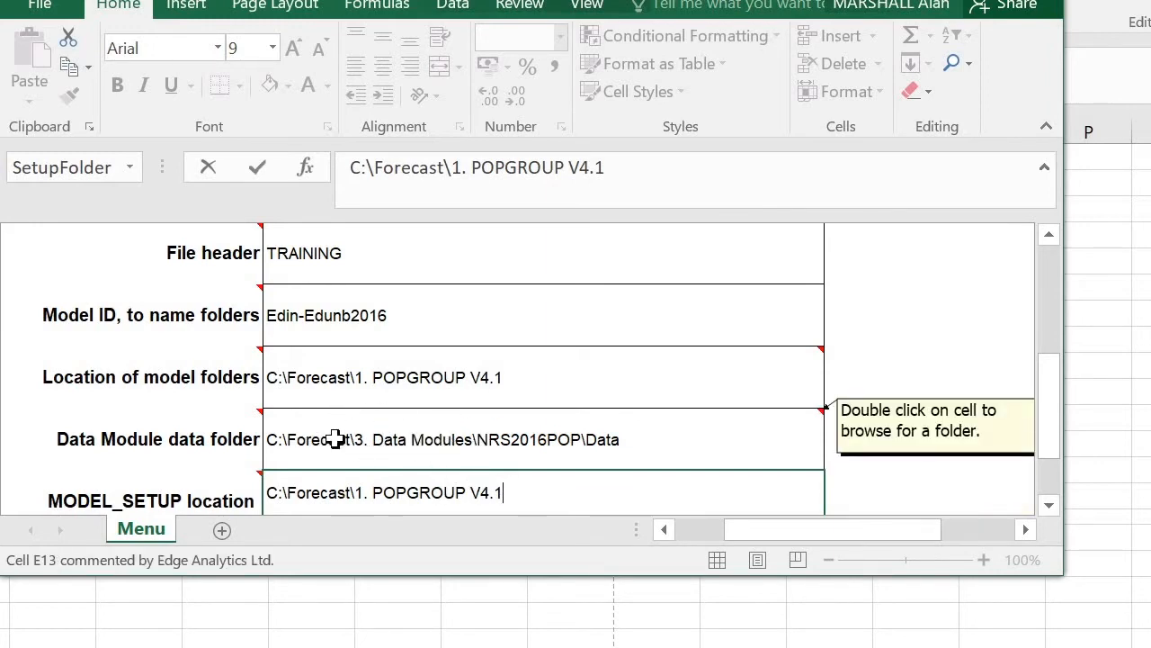
mouse_move(443, 446)
mouse_move(810, 492)
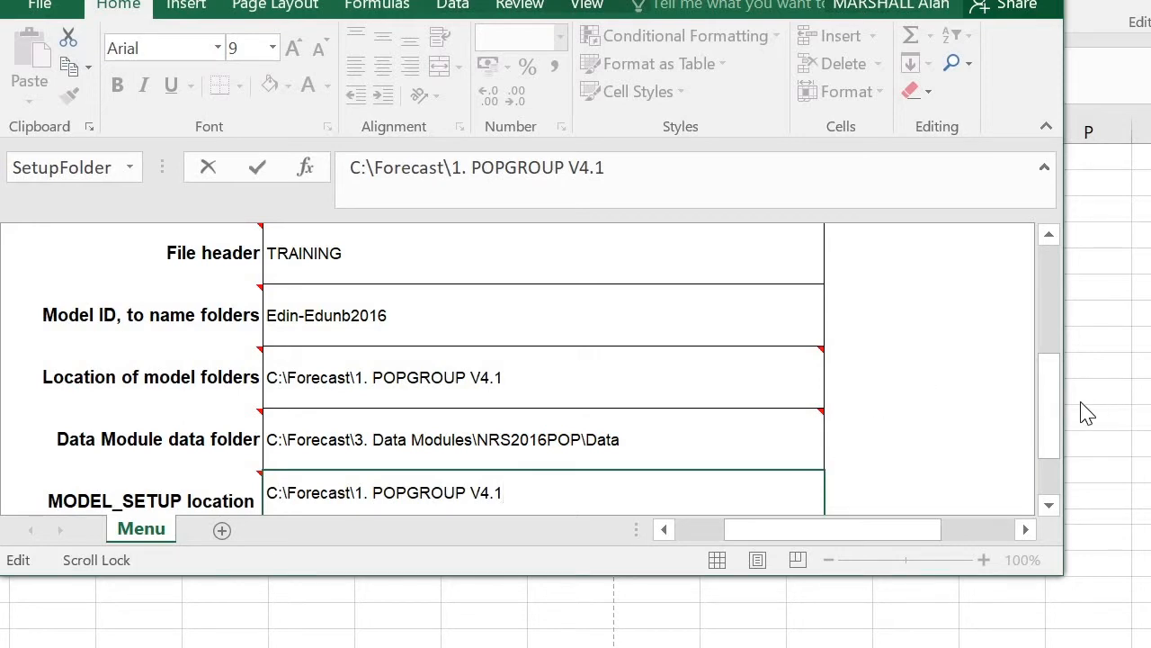
drag(1059, 411, 1061, 437)
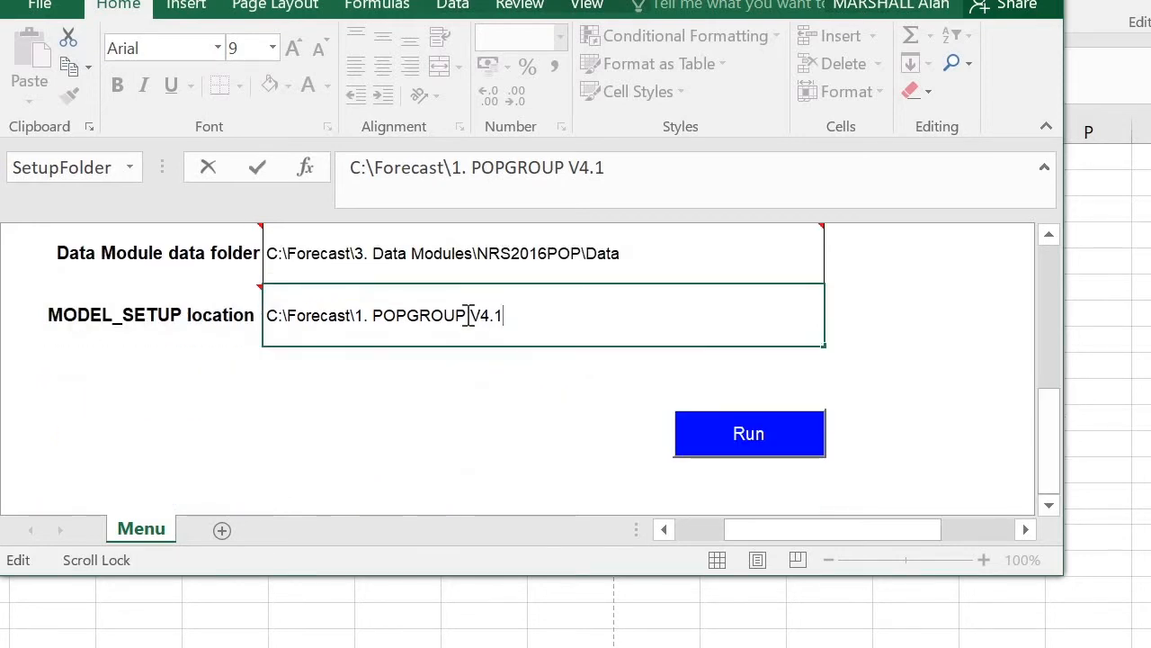
mouse_move(452, 329)
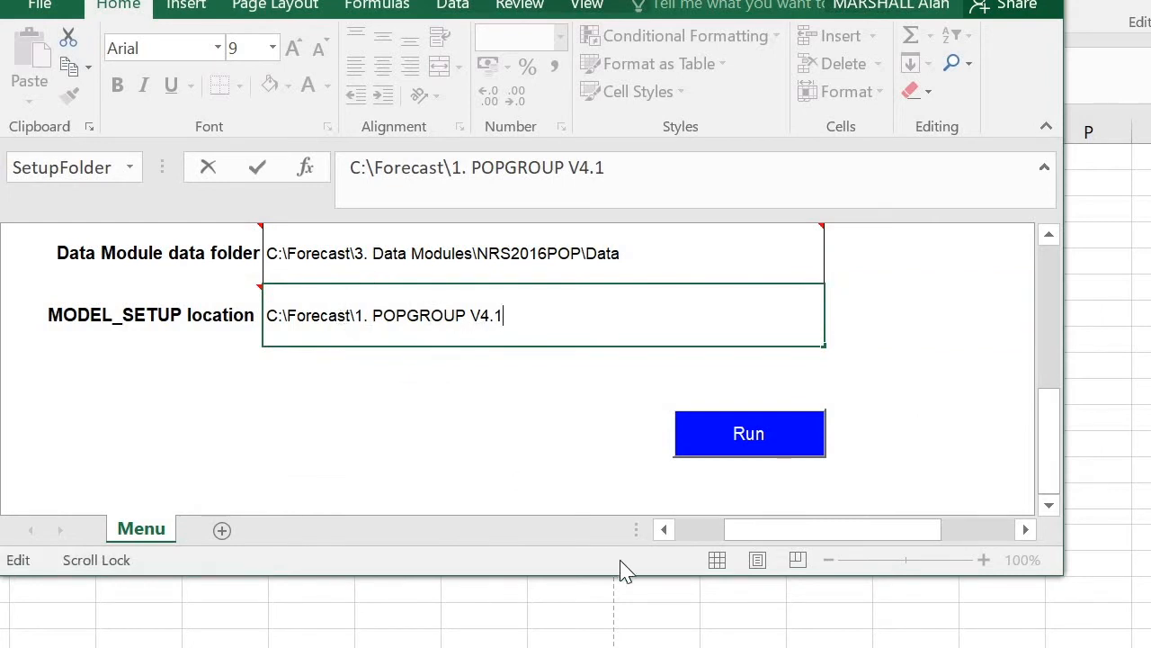
Run the data module and select City of Edinburgh and East Dunbartonshire as the areas to include
click(755, 436)
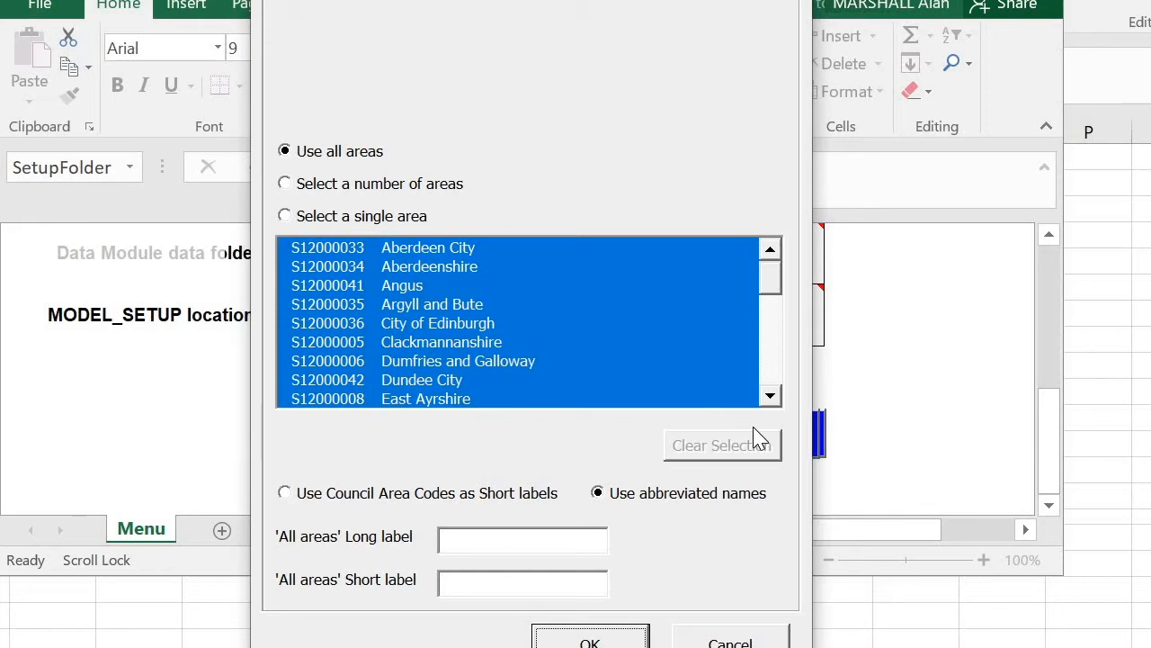
click(285, 184)
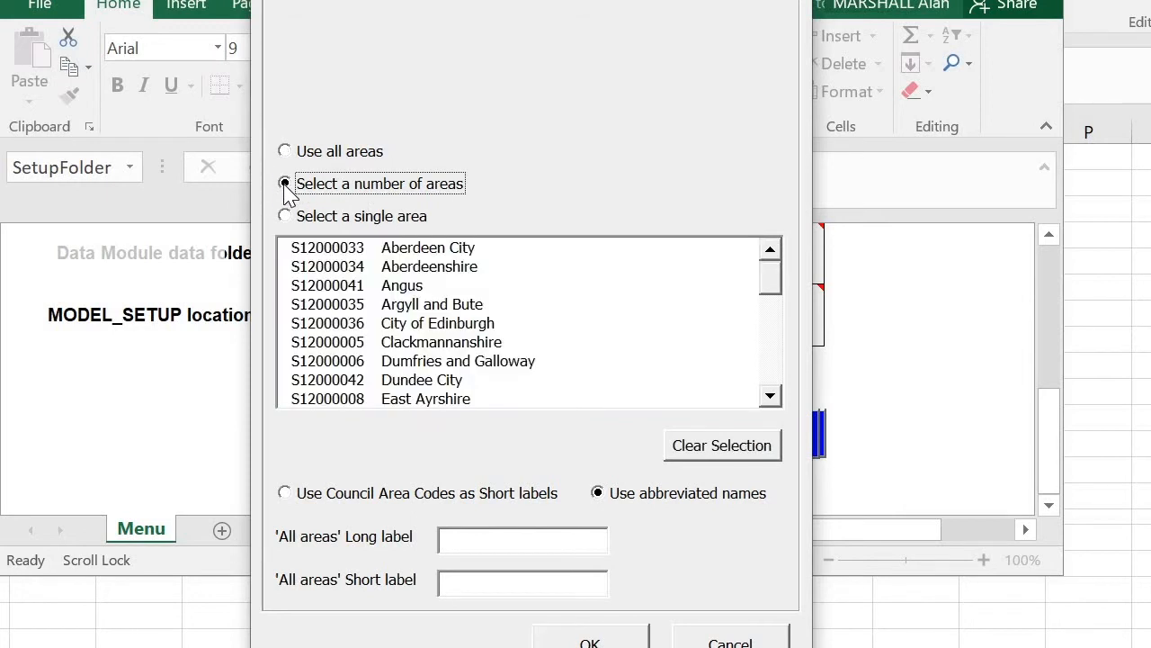
click(385, 323)
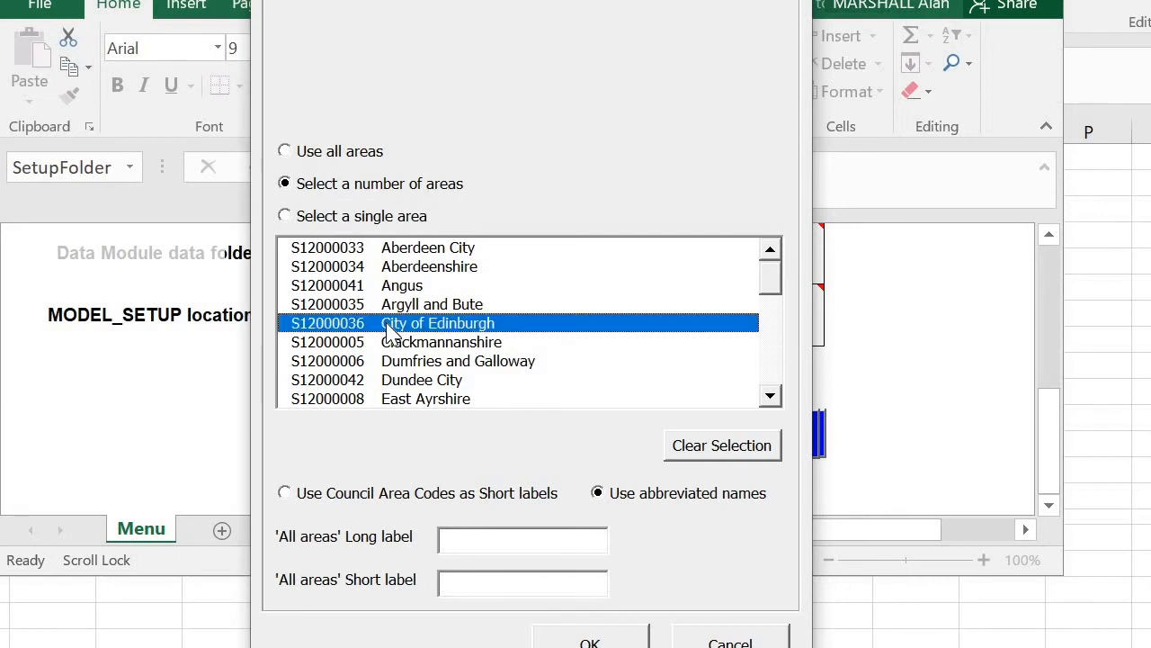
click(770, 397)
click(770, 397)
click(770, 396)
click(770, 397)
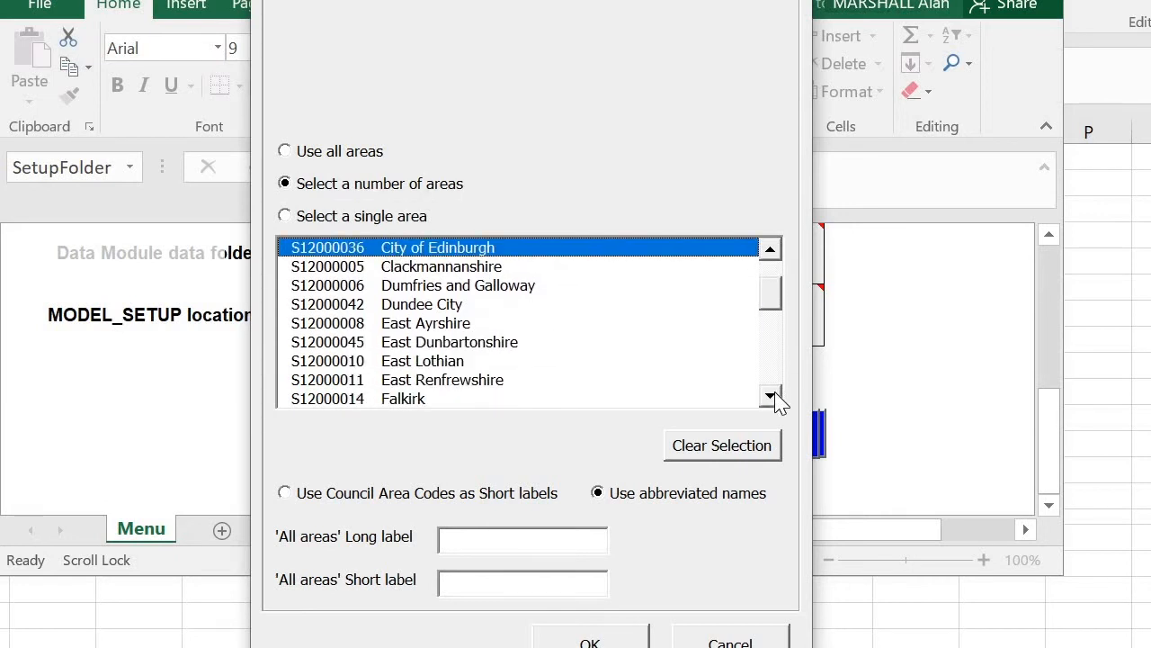
click(490, 346)
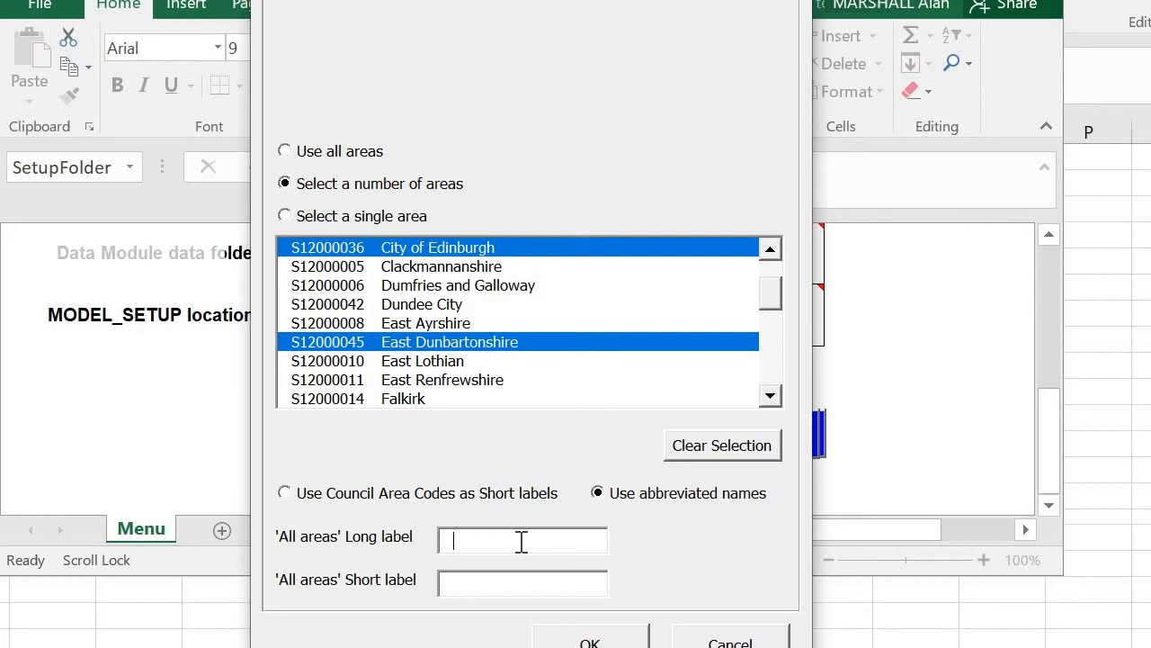
Set the 'All areas' long label to Edin-Edunb and short label to Total, and confirm to run the module
text(Edin-E)
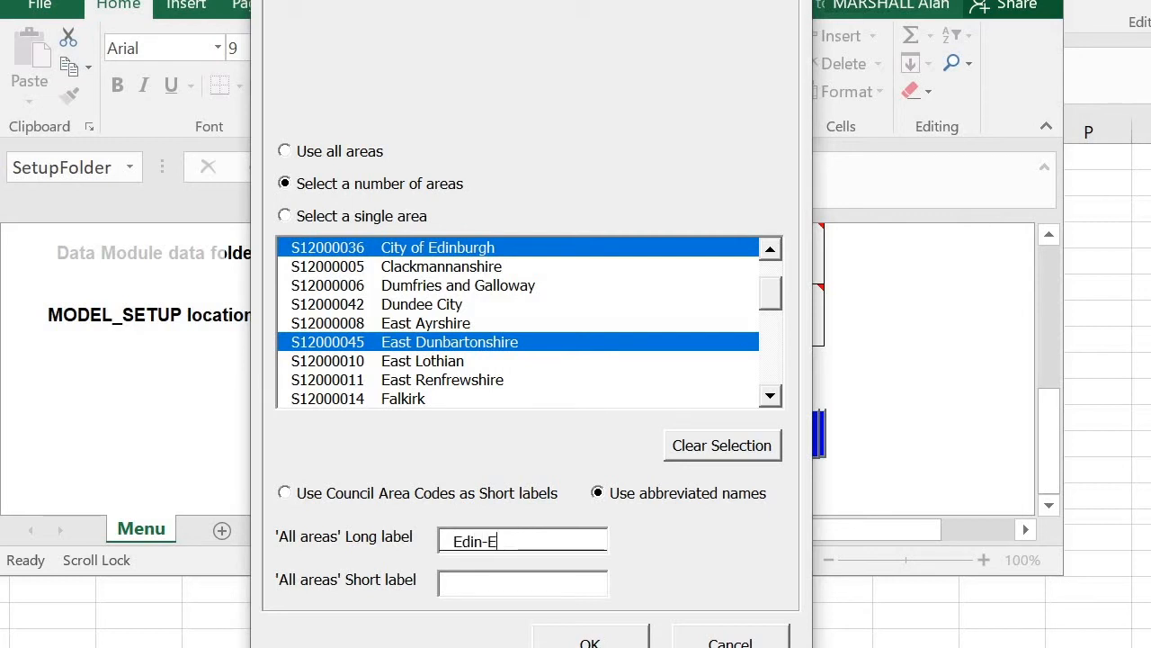
text(dunb)
click(549, 586)
text(Total)
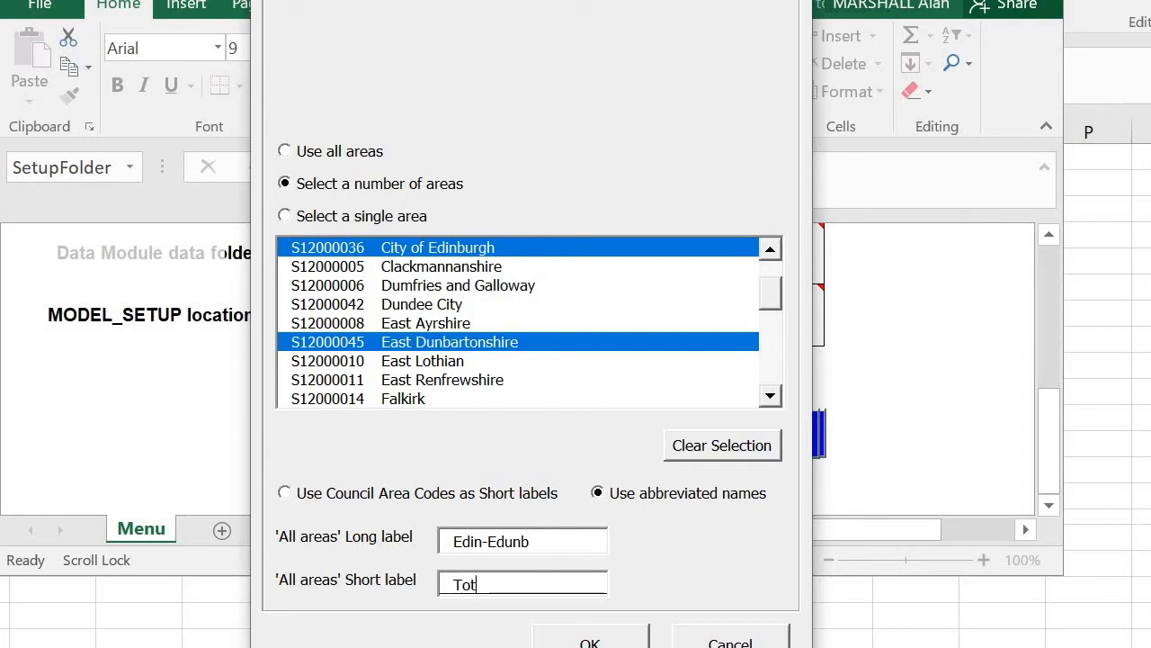
click(608, 640)
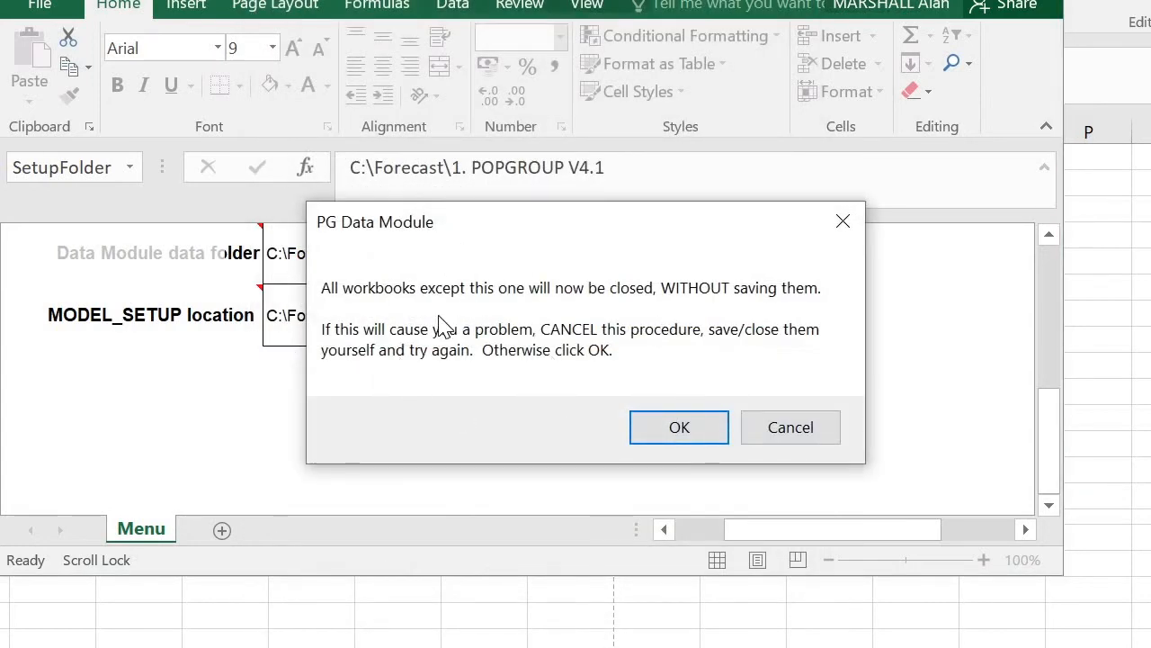
click(672, 424)
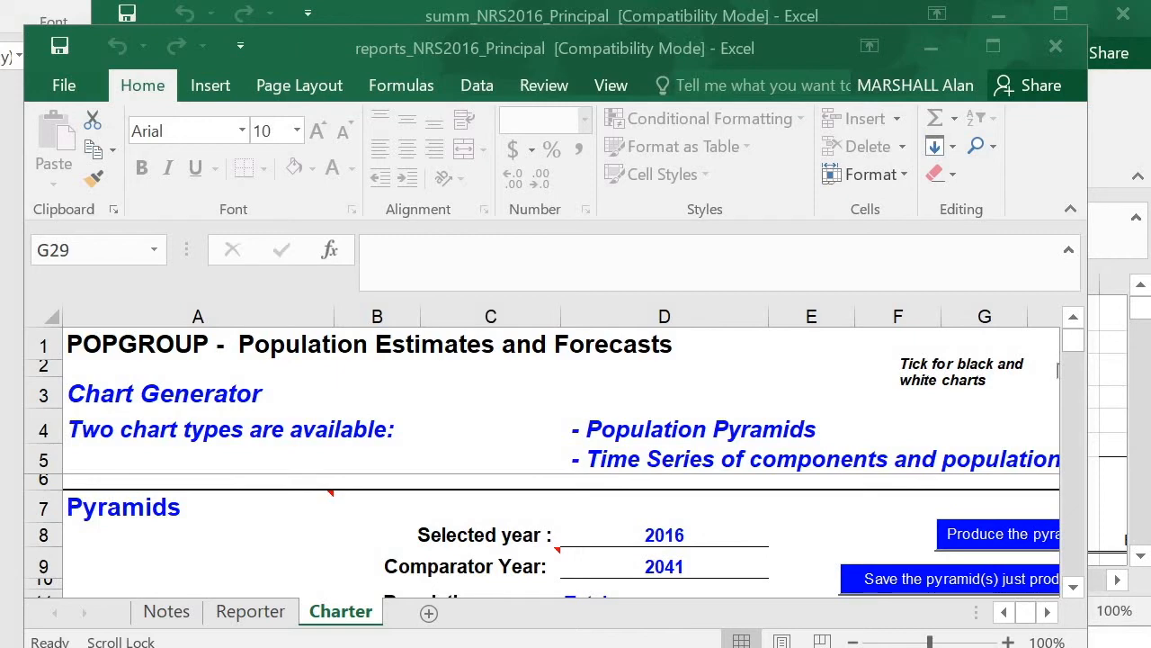
Minimise the reports workbook and look through the Edinburgh and East Dunbartonshire sheets of summ_NRS2016_Principal
click(931, 47)
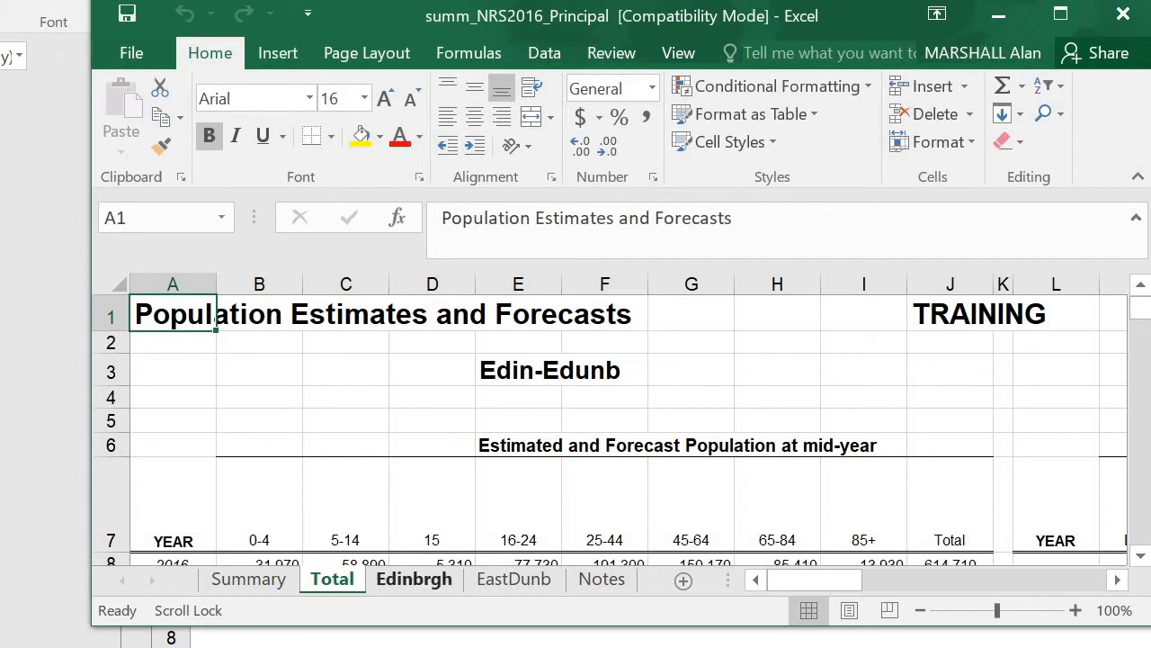
click(413, 578)
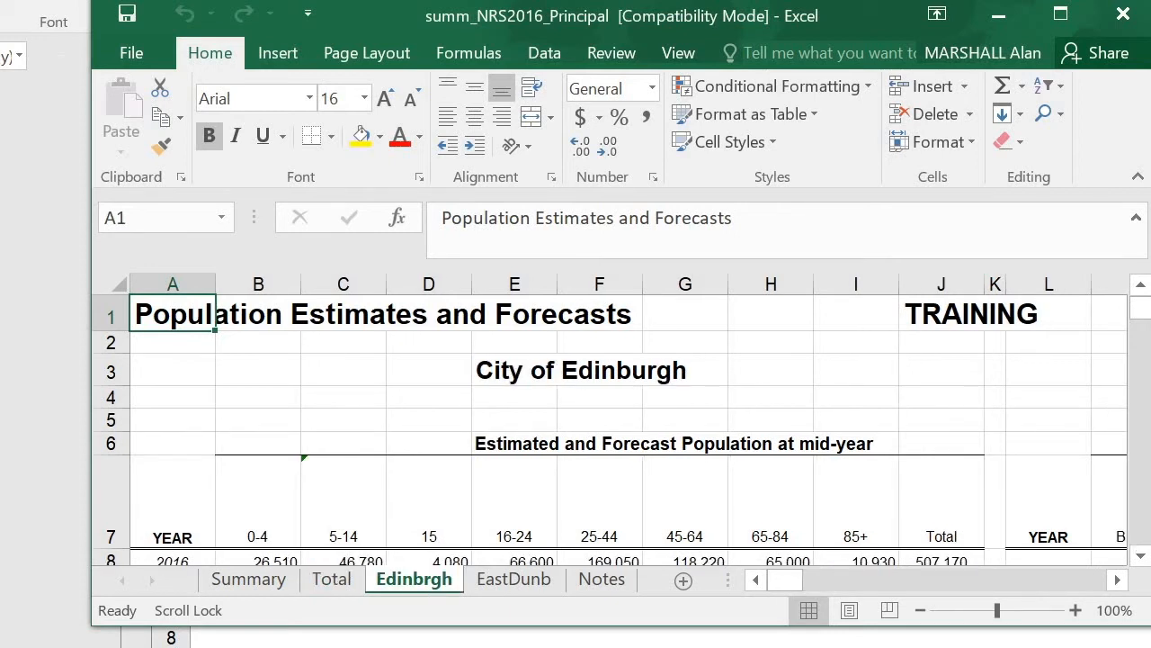
click(514, 579)
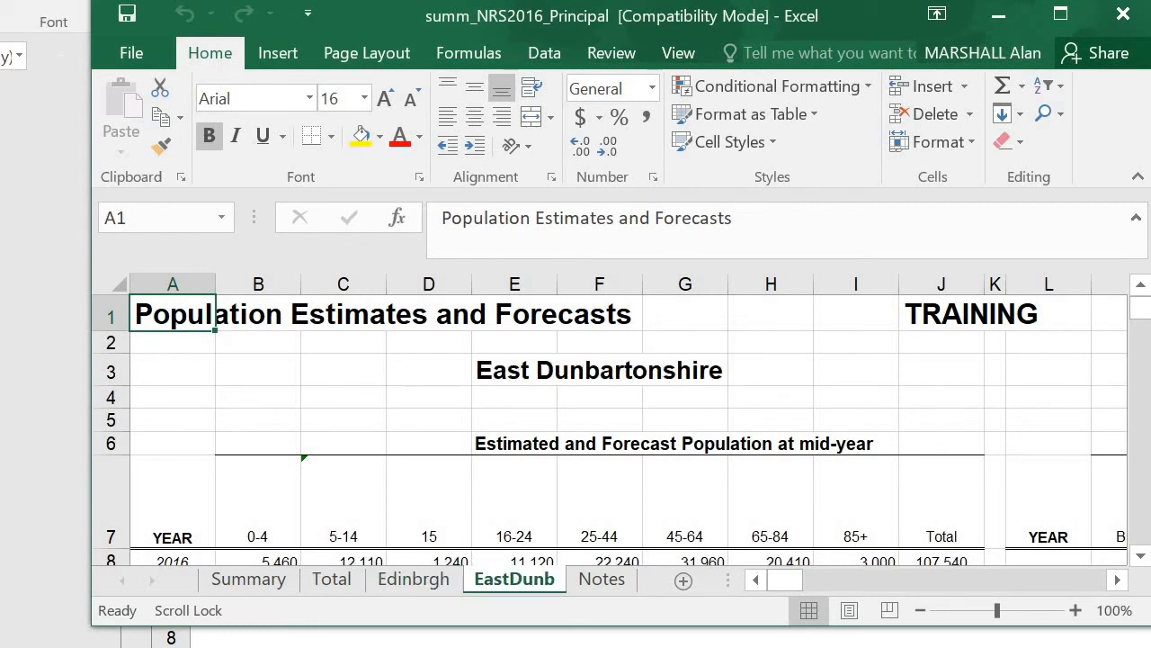
click(414, 578)
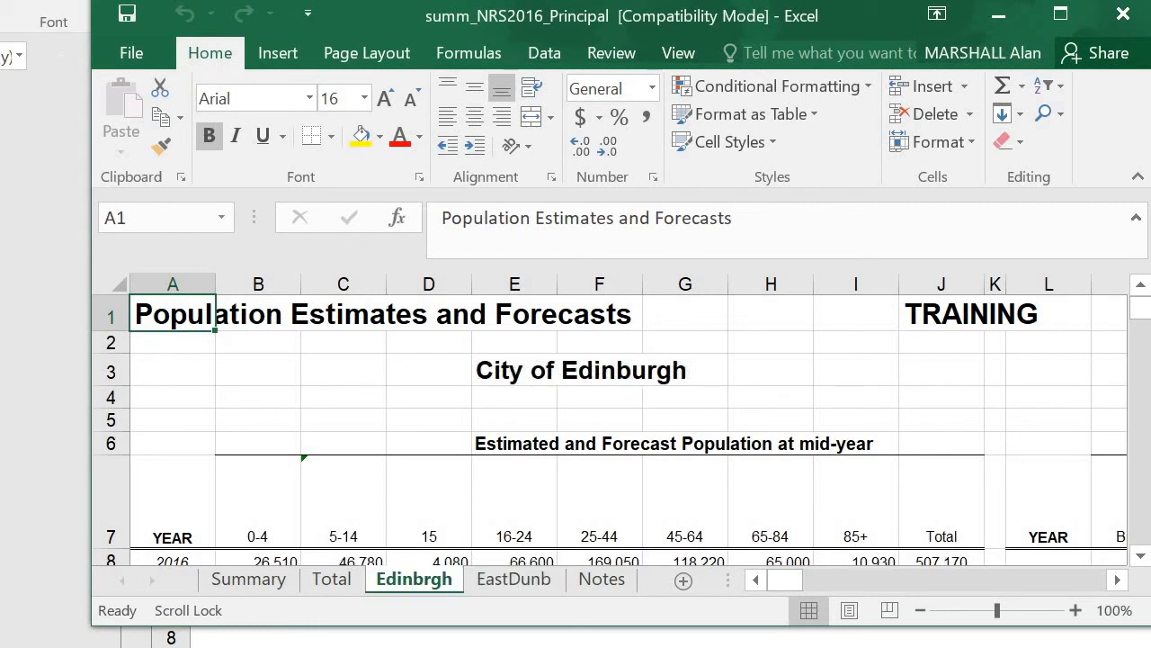
Examine Edinburgh's population by age group and components of change in the summary workbook, then minimise it
drag(1139, 308, 1139, 316)
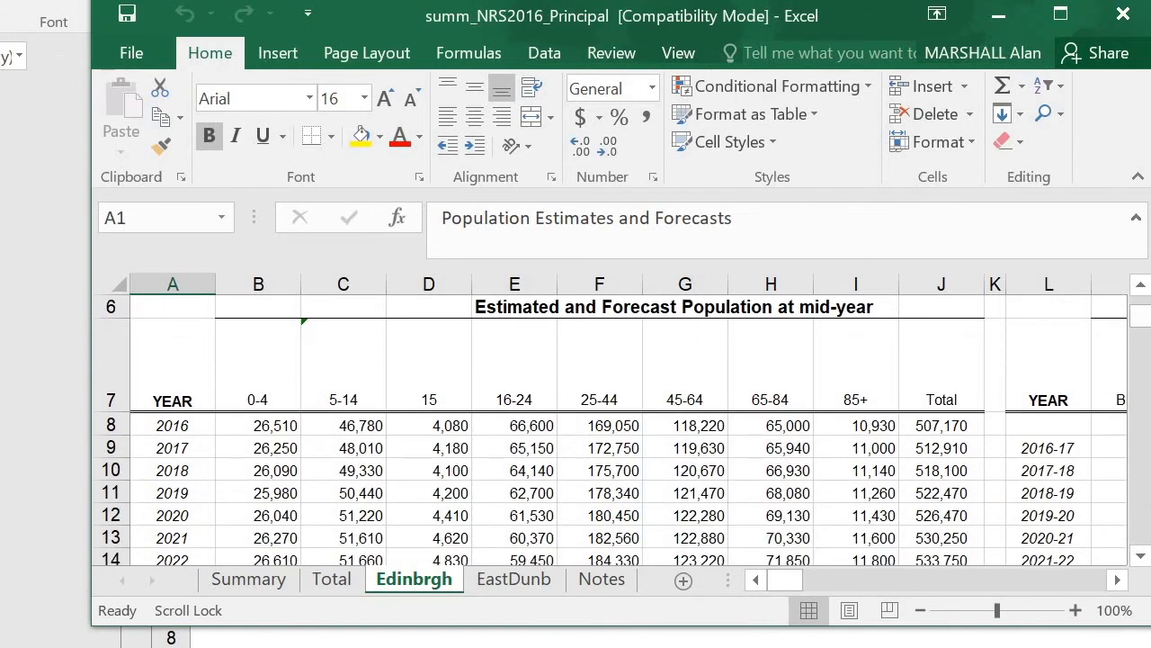
click(258, 400)
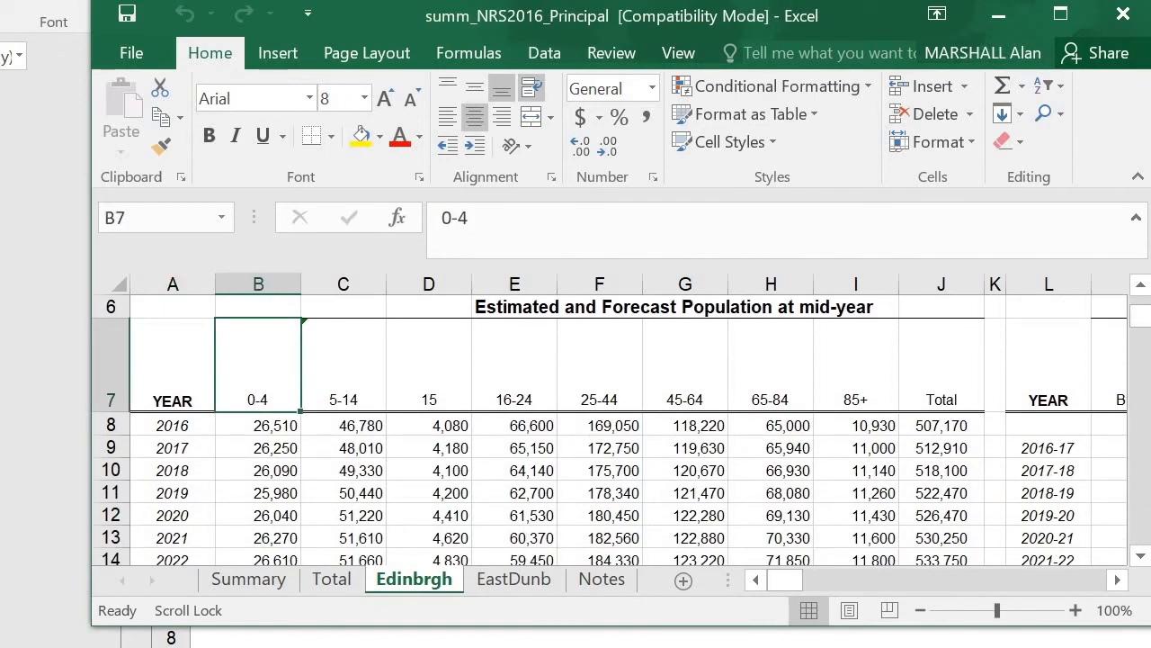
key(Right)
key(Right)
key(Right)
key(Right)
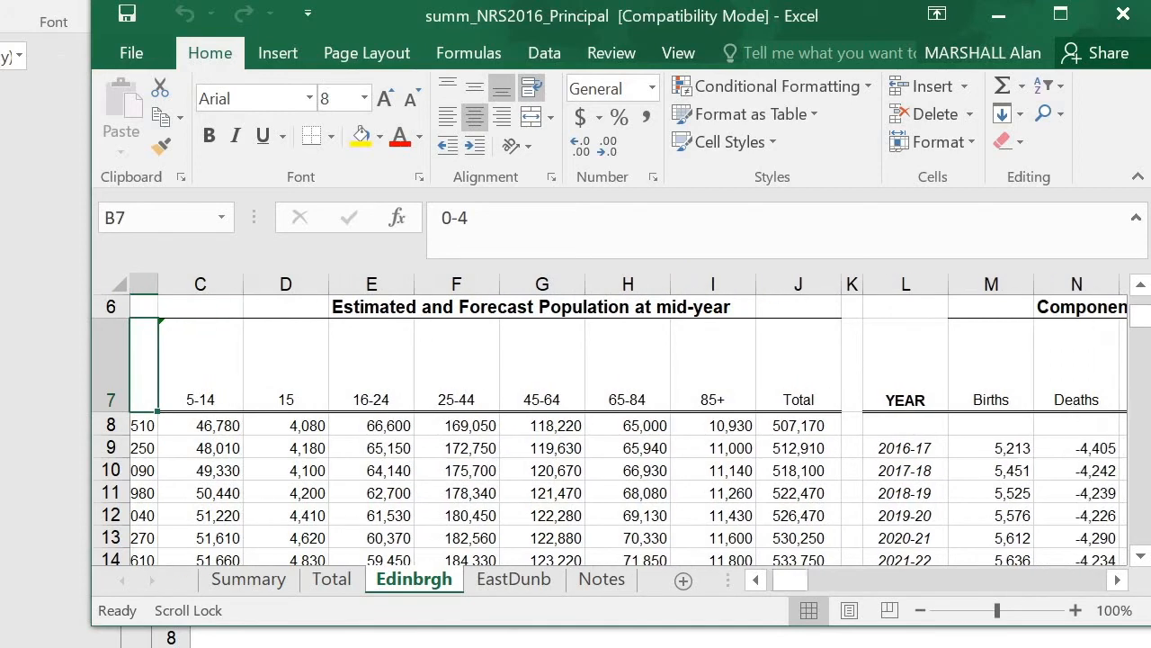
key(Right)
key(Right)
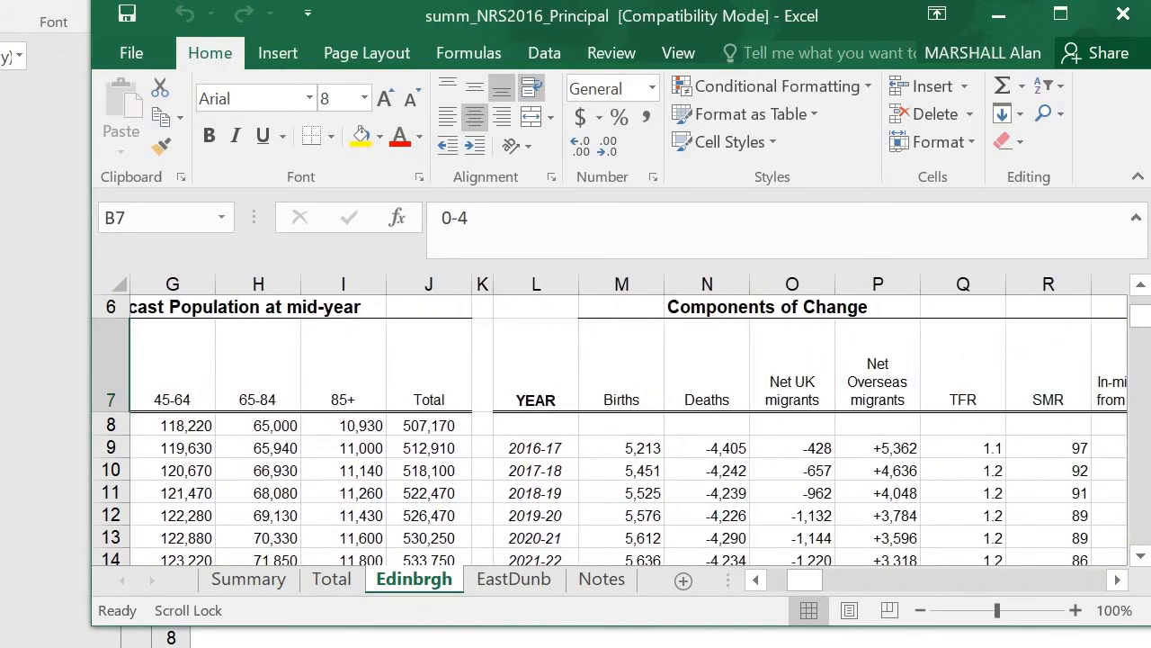
key(Left)
key(Left)
key(Left)
key(Left)
key(Left)
key(Left)
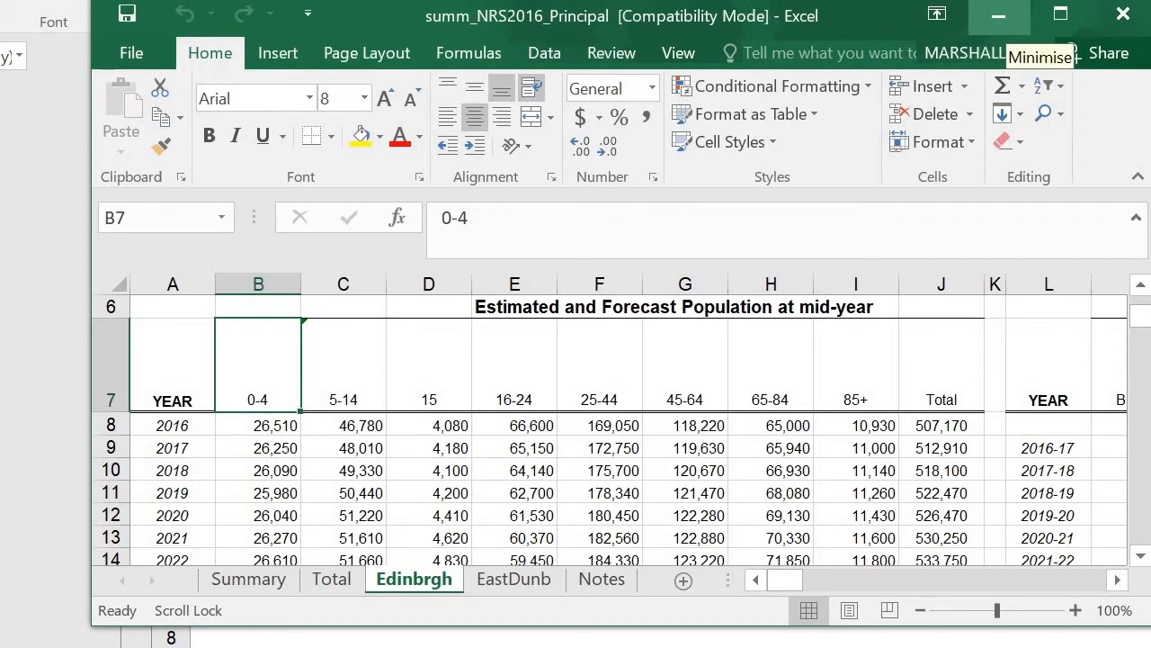
click(998, 16)
Bring the fore_NRS2016_Principal workbook into view and show its Edinburgh sheet
click(270, 483)
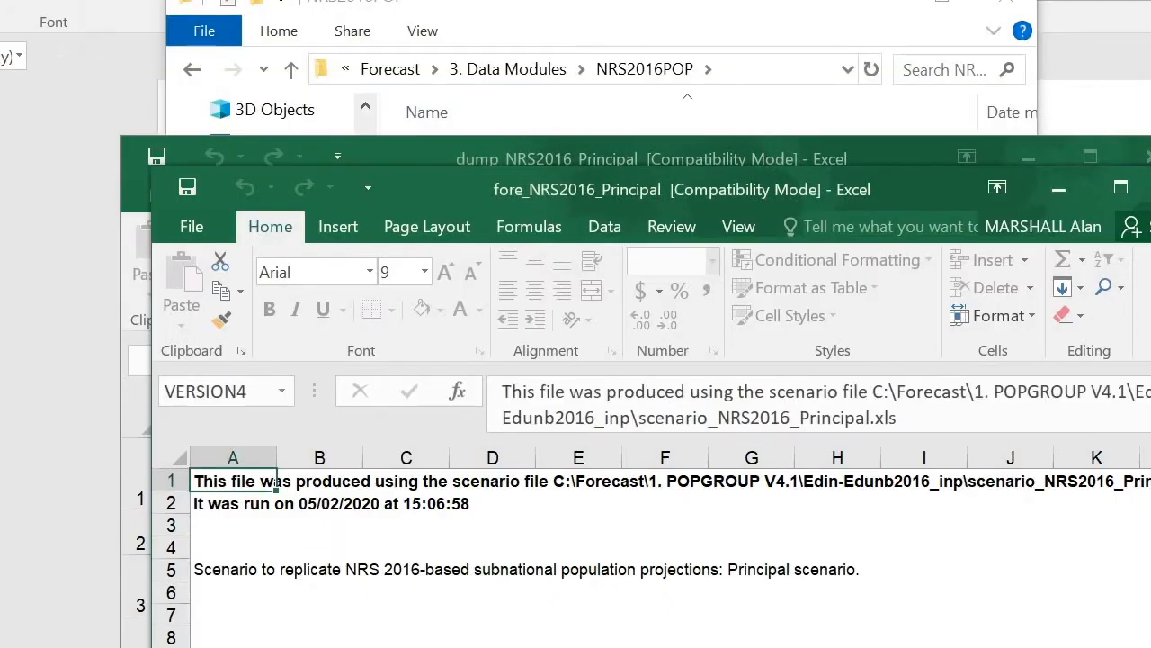
drag(822, 190, 706, 44)
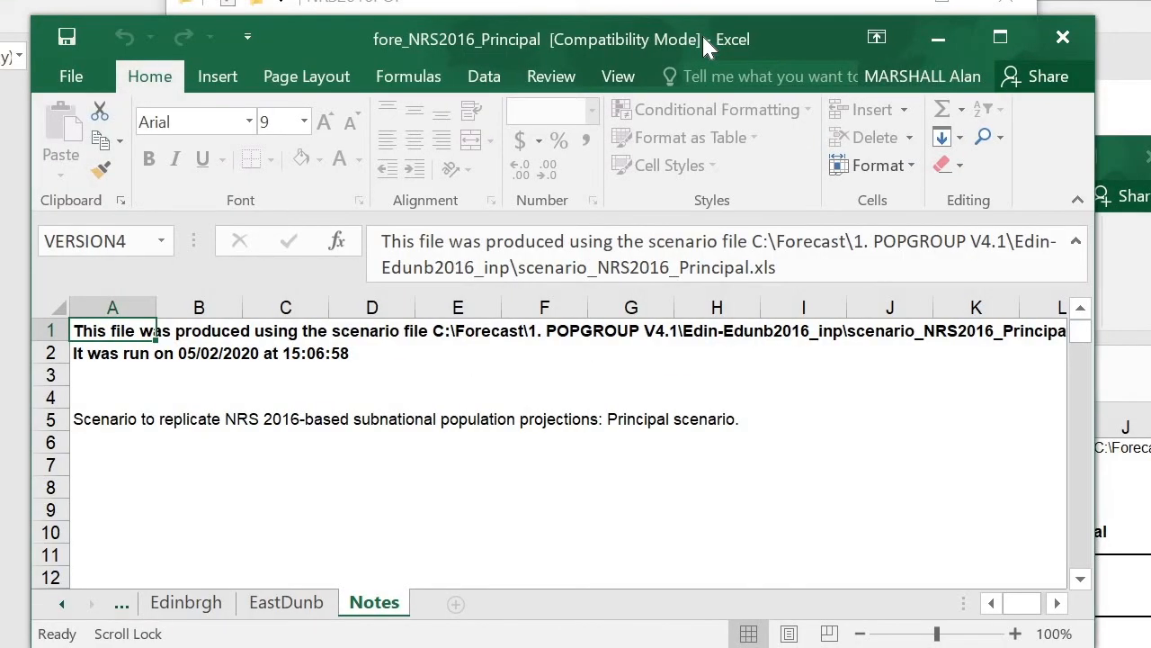
click(63, 604)
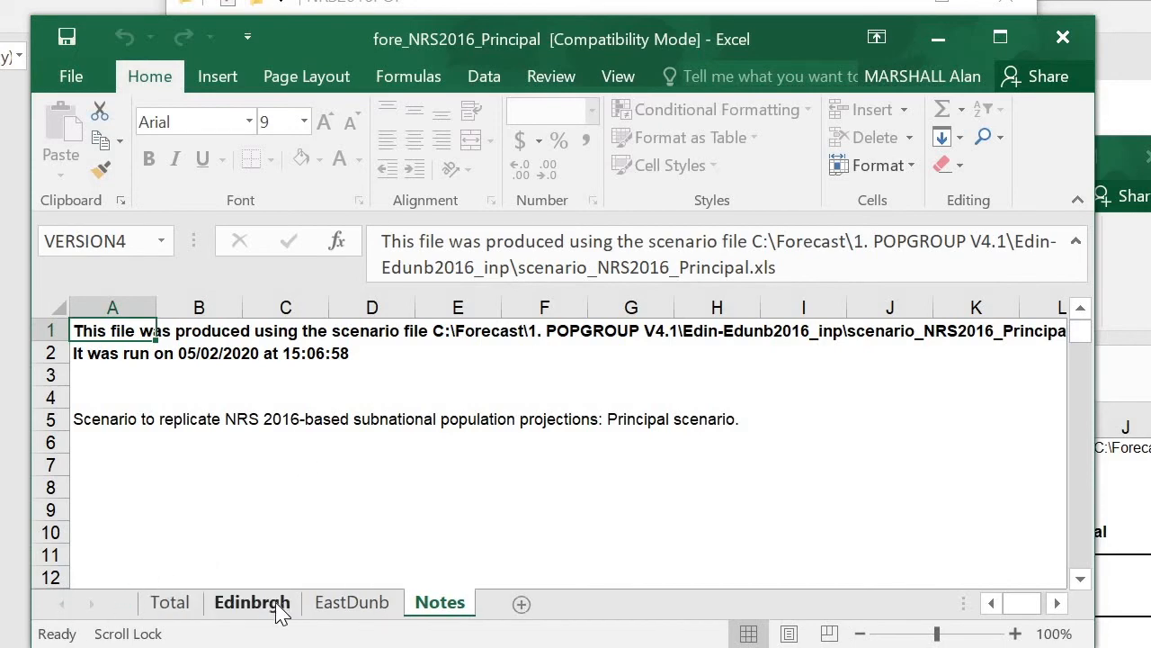
click(281, 613)
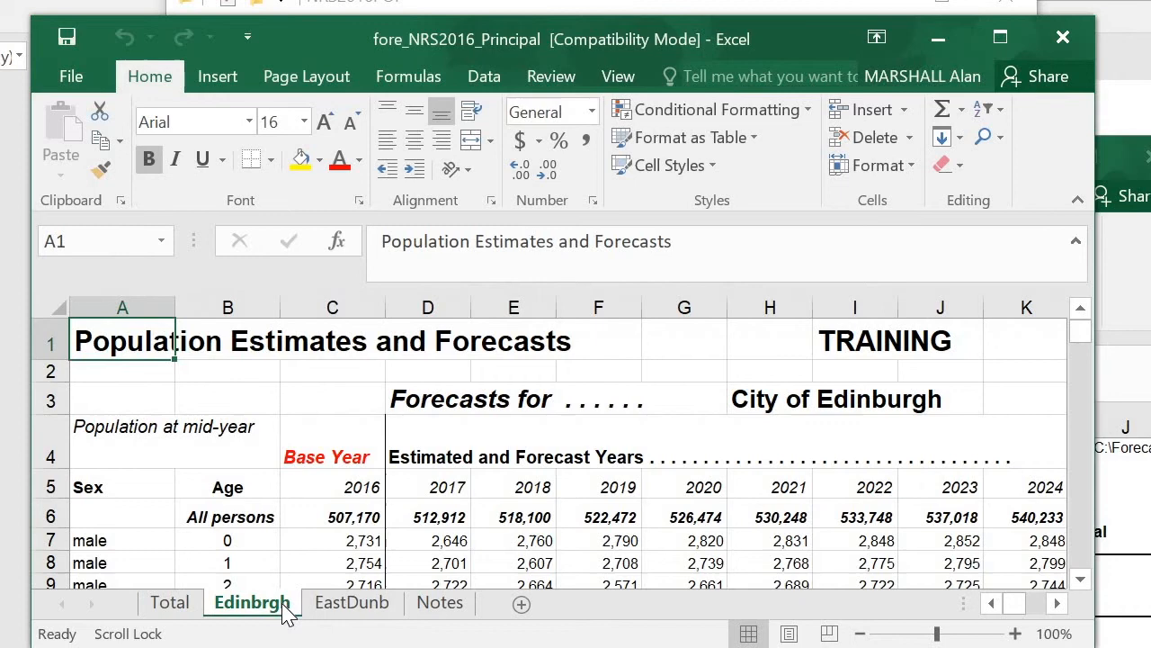
Review the Edinburgh forecasts by sex and single year of age, check the Notes sheet, and minimise the workbook
click(1081, 581)
click(1081, 581)
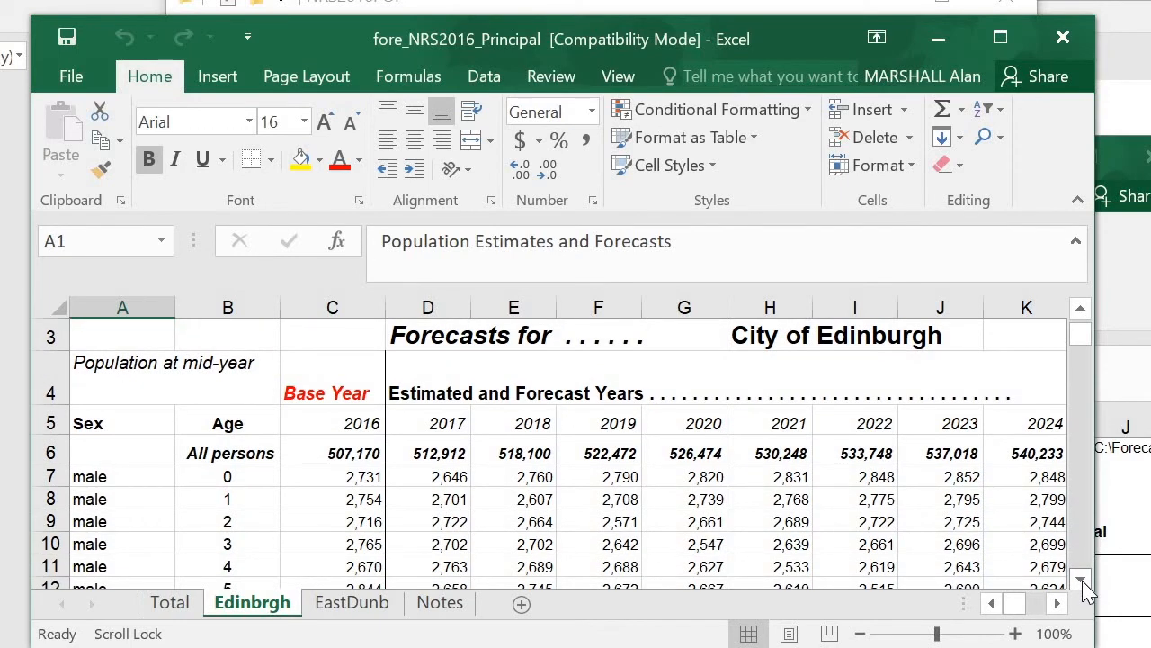
click(1081, 581)
click(1082, 580)
click(1082, 580)
click(1081, 580)
click(1081, 580)
click(1081, 580)
click(1081, 580)
click(1082, 580)
click(1081, 580)
click(1081, 581)
click(1082, 580)
drag(1083, 360, 1101, 515)
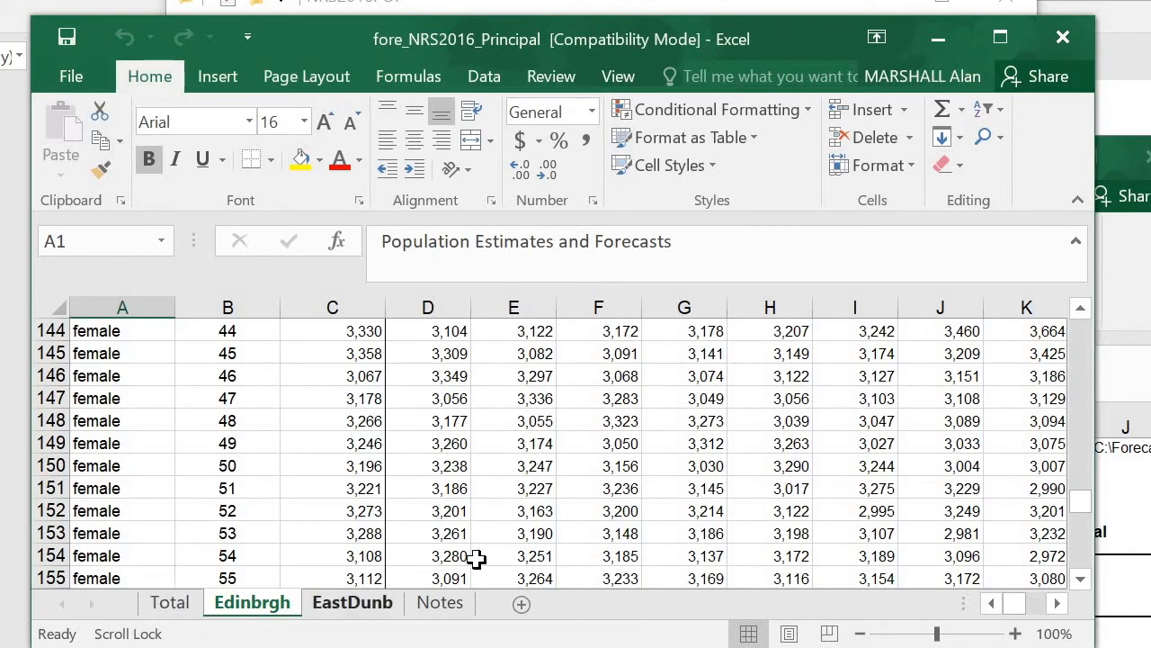
click(441, 602)
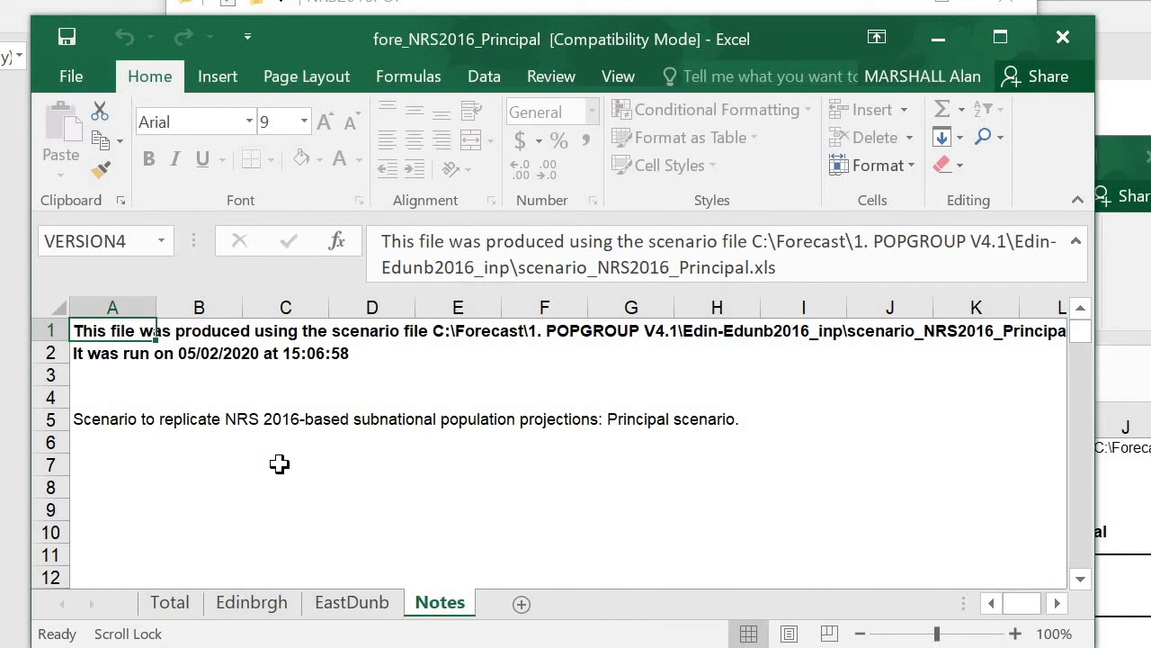
click(947, 34)
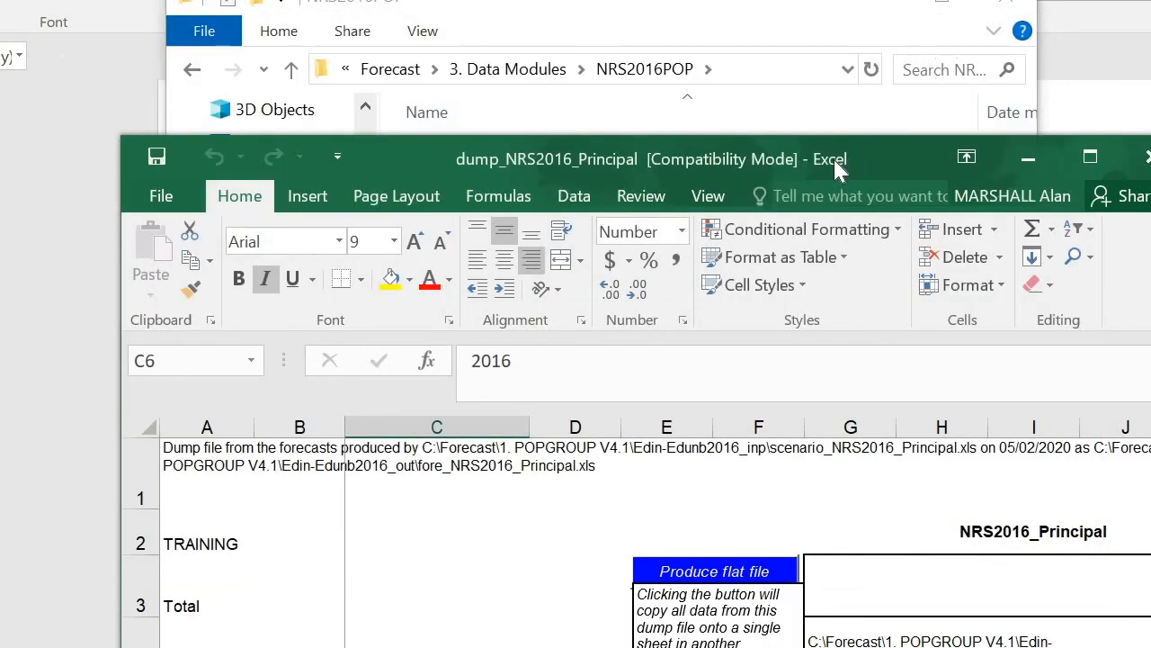
Reposition the dump_NRS2016_Principal workbook and examine the population, births and deaths data on its Edinburgh sheet
drag(833, 157, 696, 8)
drag(743, 56, 739, 43)
click(247, 609)
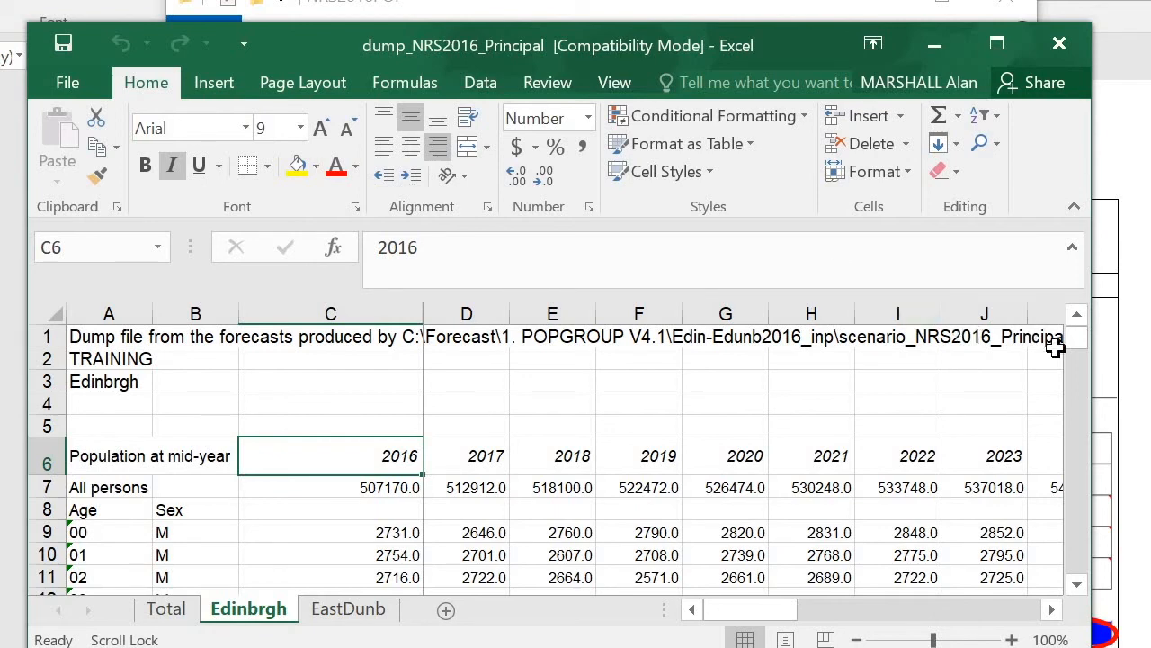
drag(1075, 342, 1078, 380)
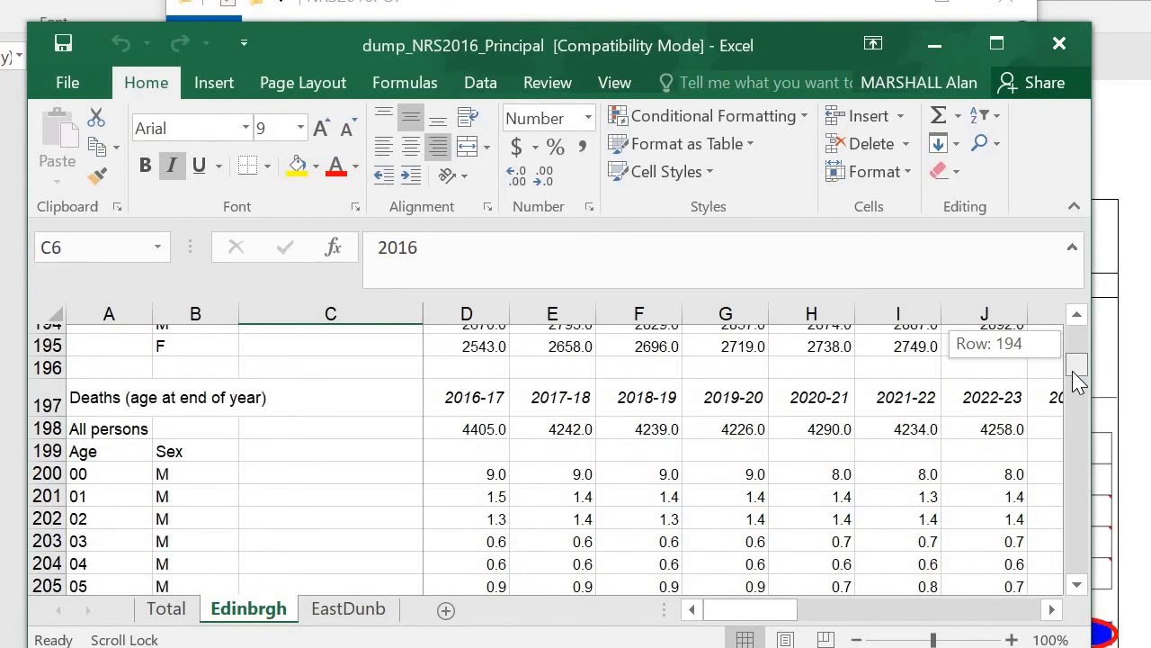
drag(1079, 381, 1084, 436)
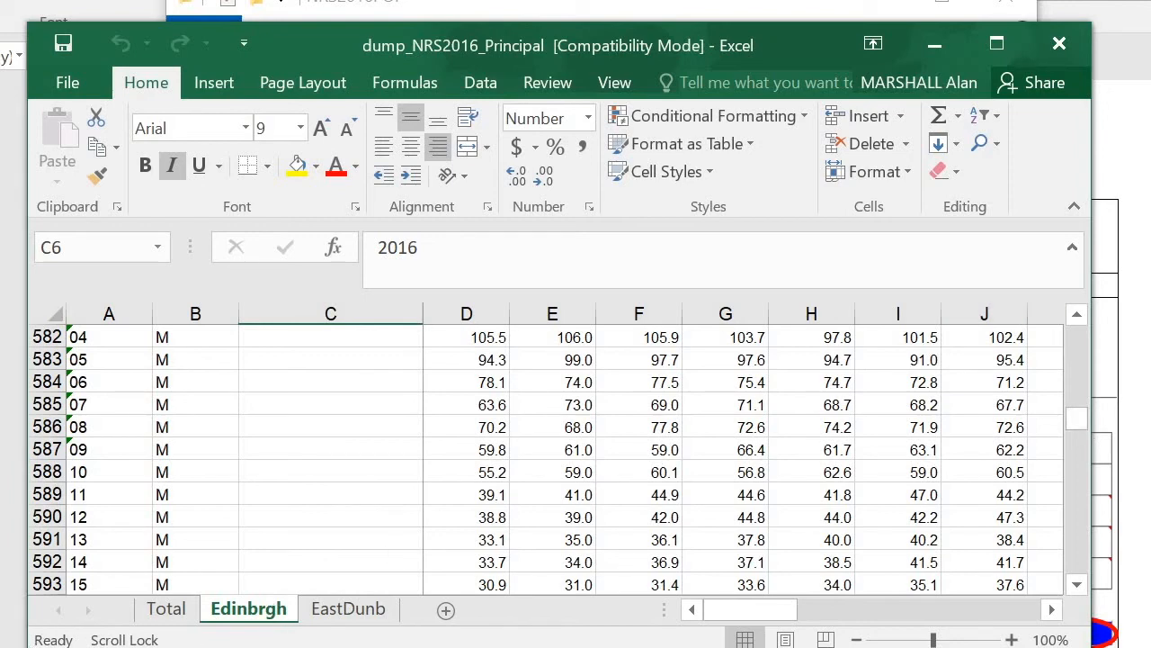
Switch to the comp_NRS2016_Principal workbook and show its Edinburgh sheet
key(alt+Tab)
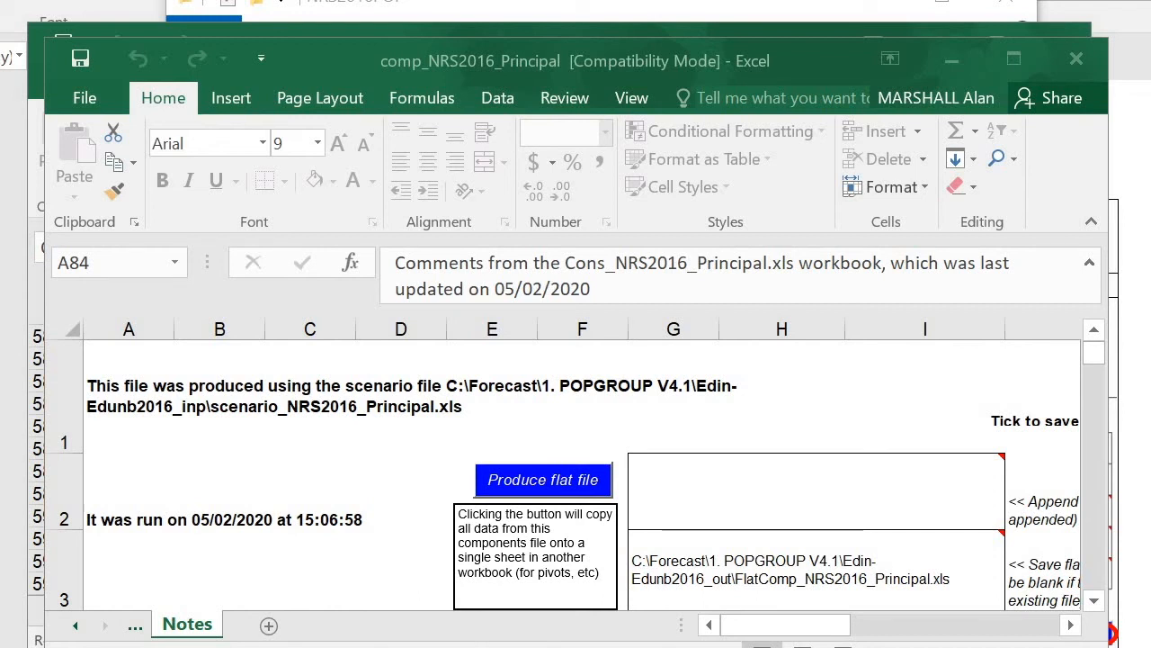
click(76, 626)
click(76, 625)
click(76, 625)
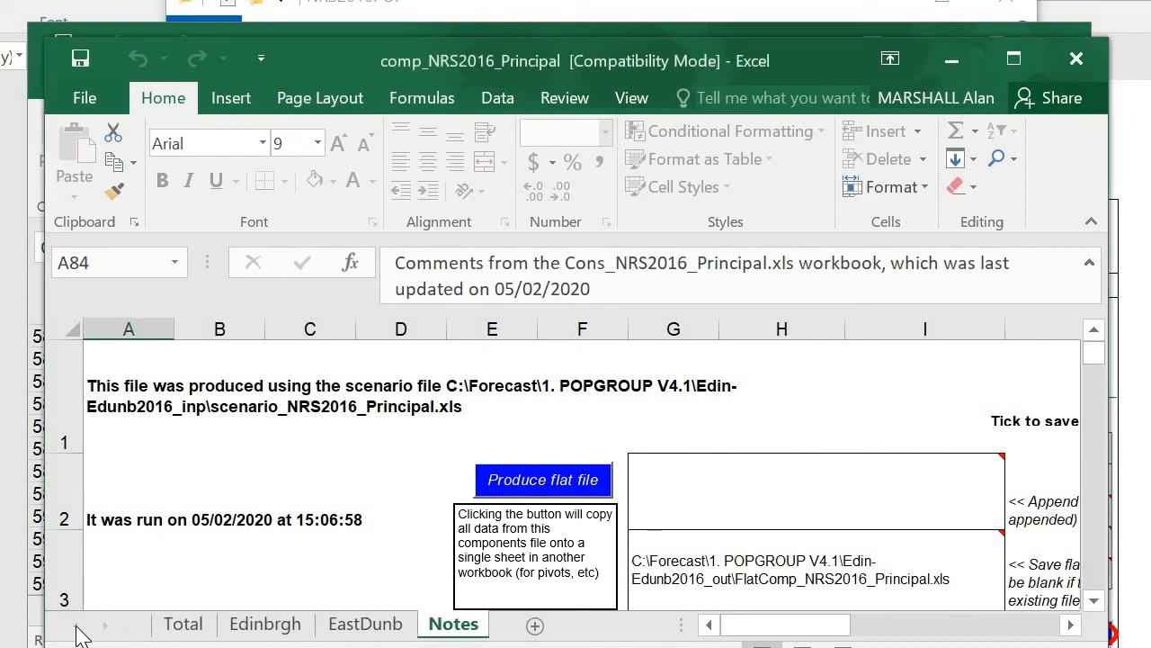
click(266, 627)
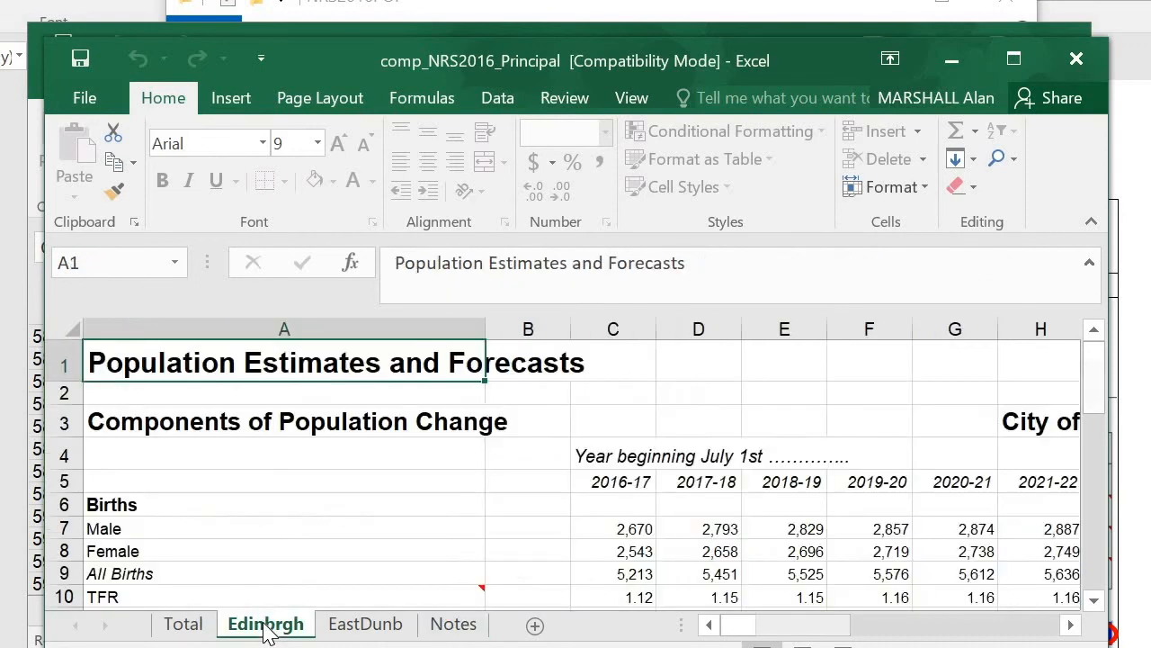
Examine the births section of Edinburgh's components of population change across the years, including the note on TFR
click(354, 477)
scroll(354, 478, down, 1)
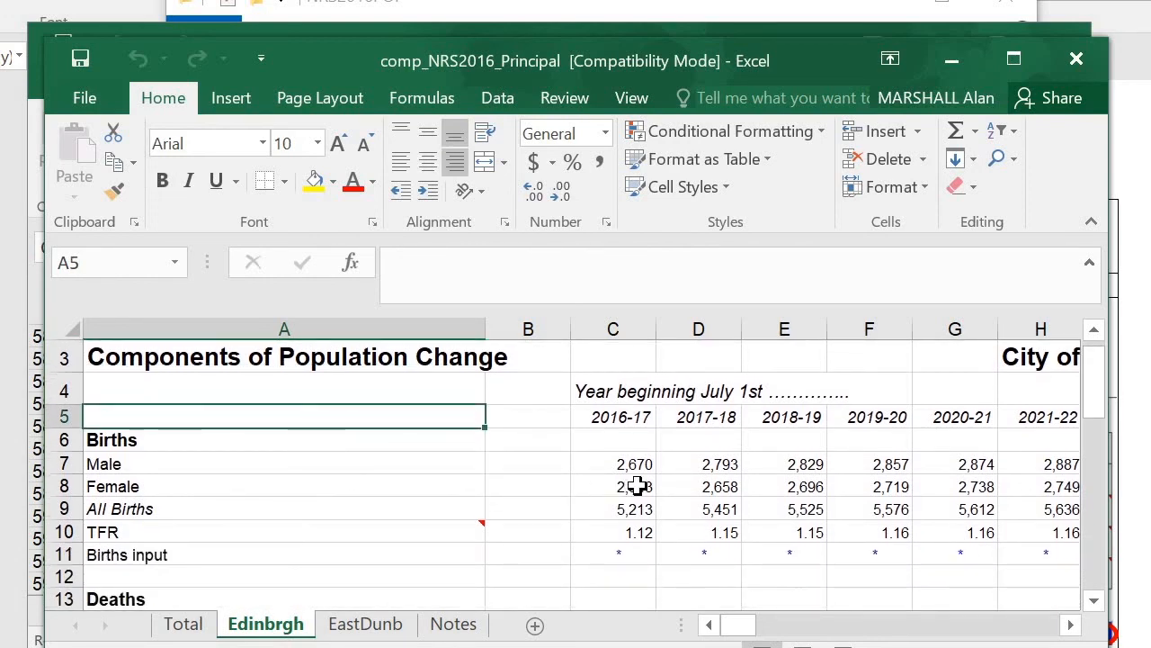
click(625, 413)
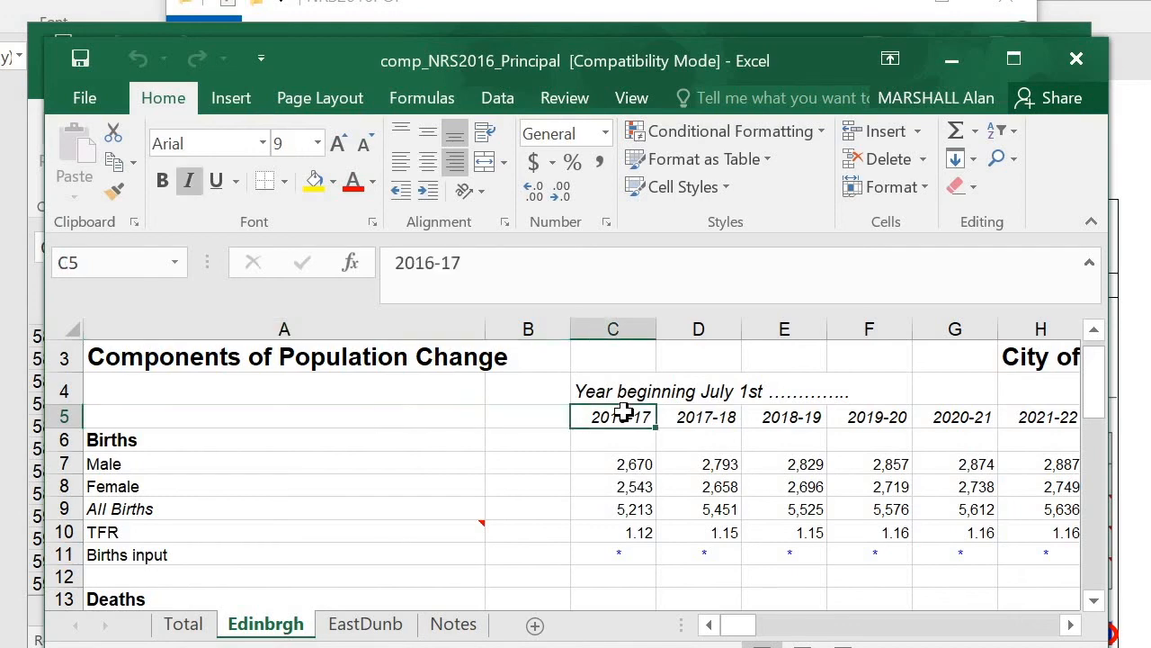
scroll(624, 413, right, 2)
scroll(623, 413, left, 2)
click(367, 536)
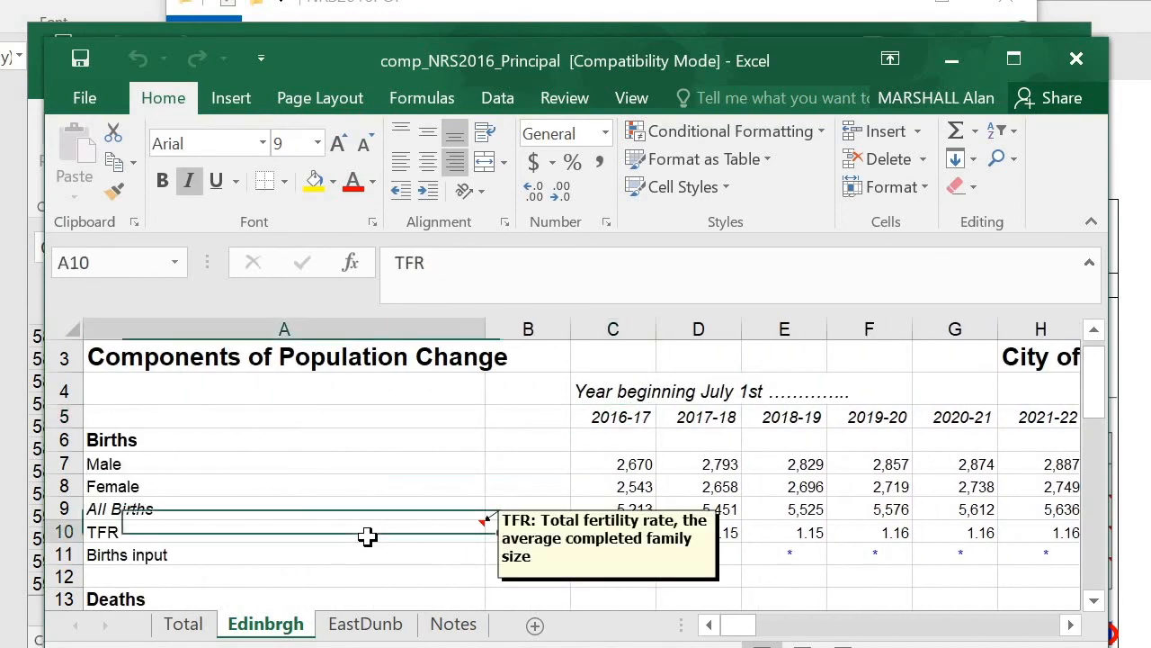
Examine the deaths section of Edinburgh's components of change, including the note on SMR and the expectation of life rows
scroll(367, 537, right, 2)
scroll(367, 536, left, 2)
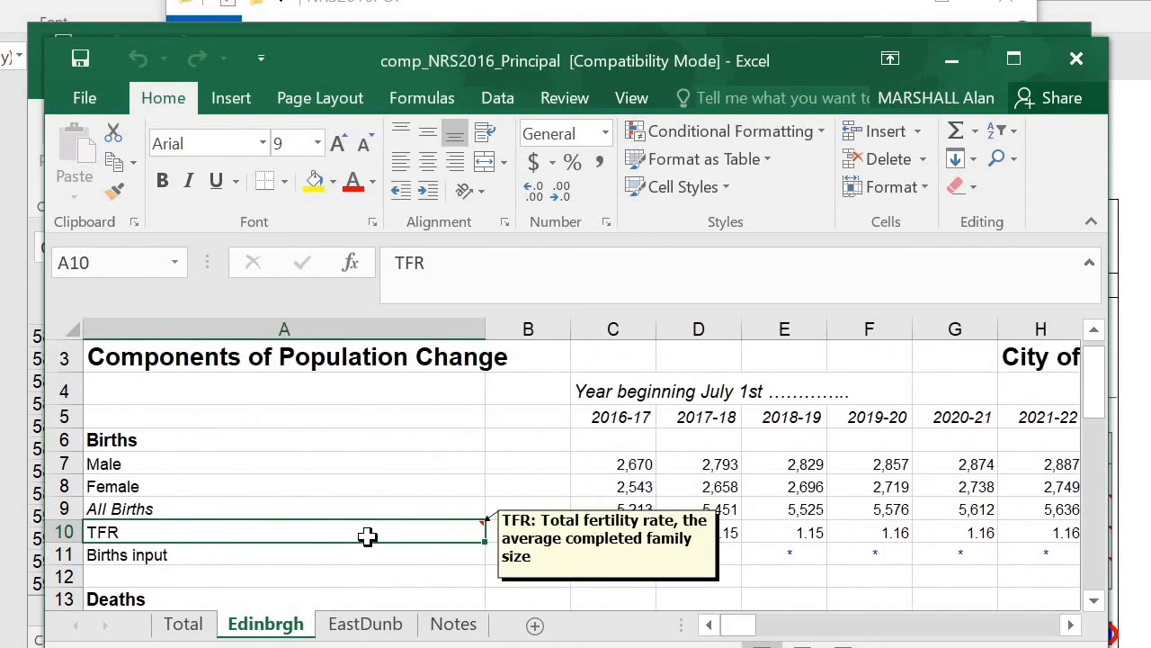
scroll(367, 537, down, 3)
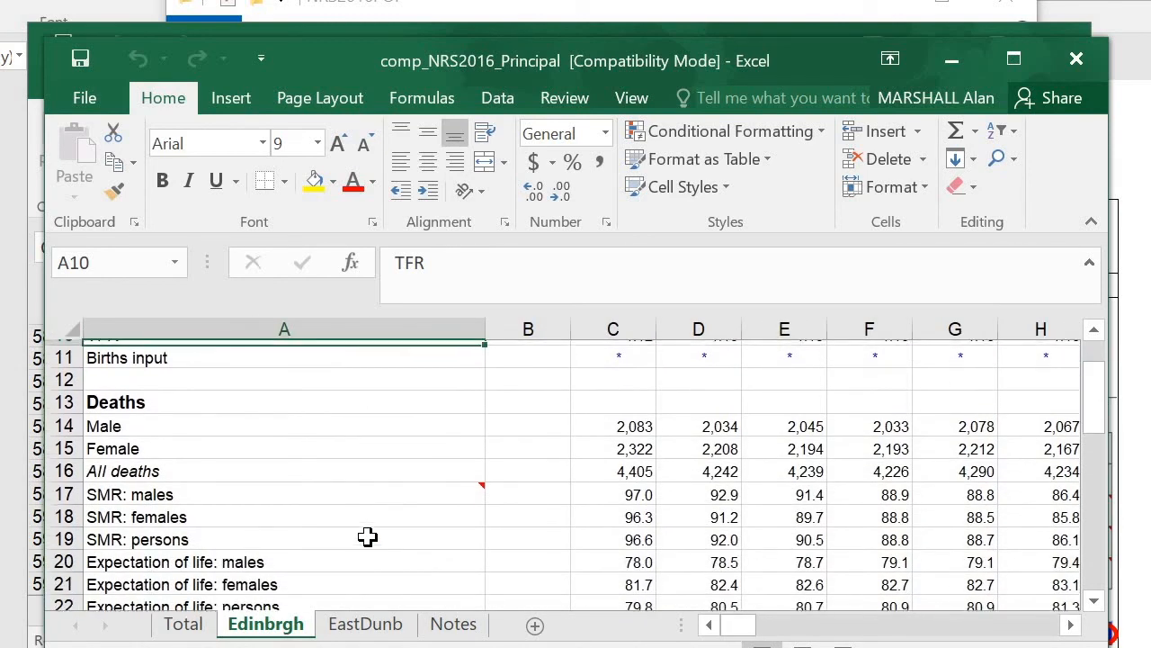
click(307, 485)
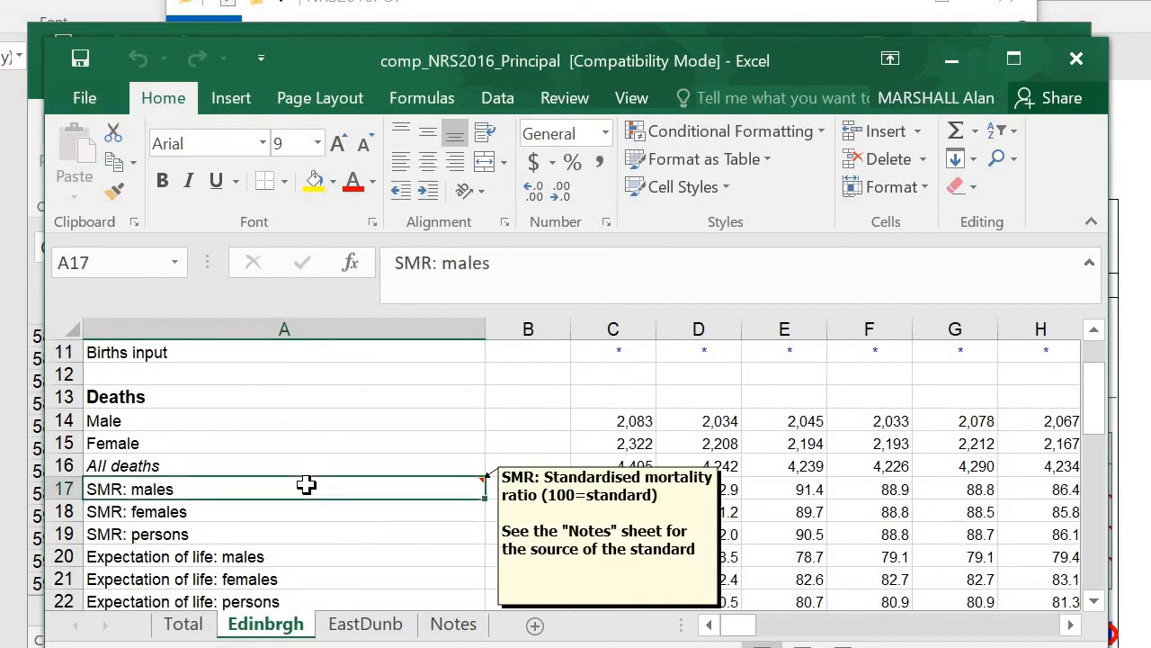
scroll(307, 485, down, 2)
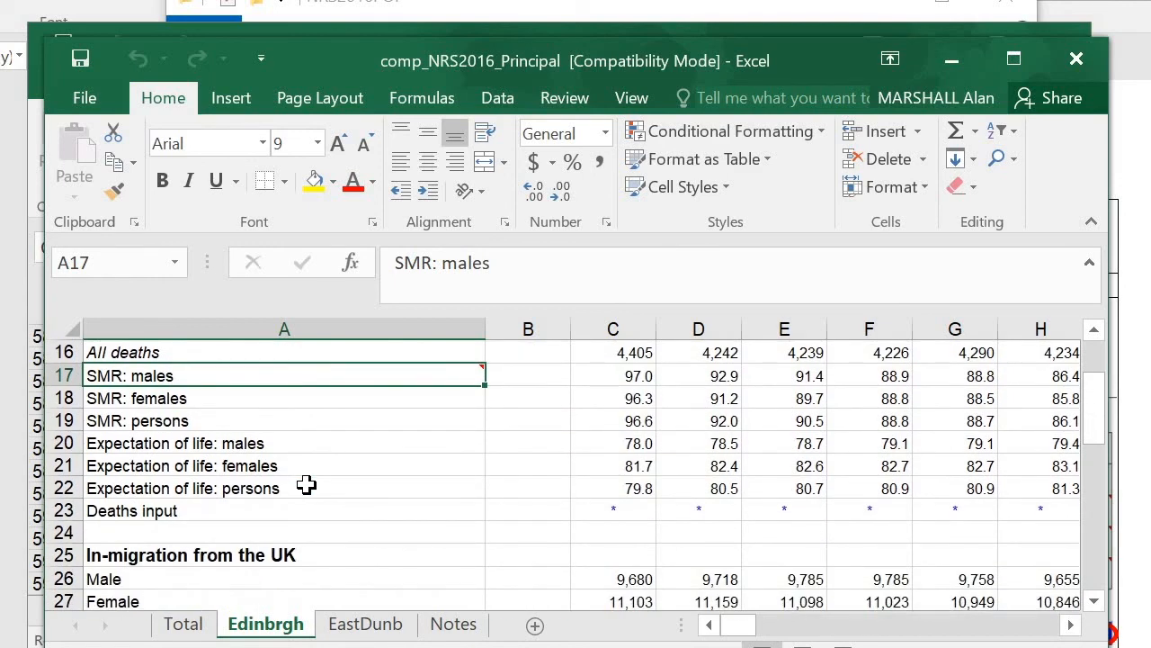
Examine Edinburgh's in- and out-migration sections for the UK and overseas, down to the migration net flows
scroll(307, 485, down, 3)
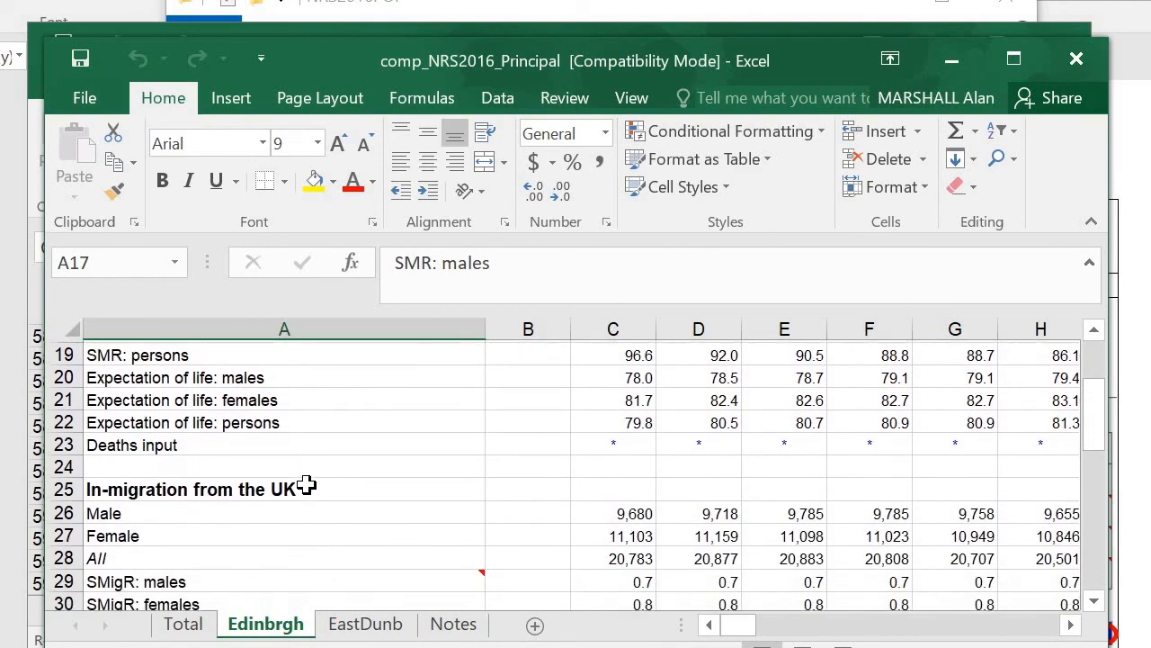
scroll(306, 485, down, 2)
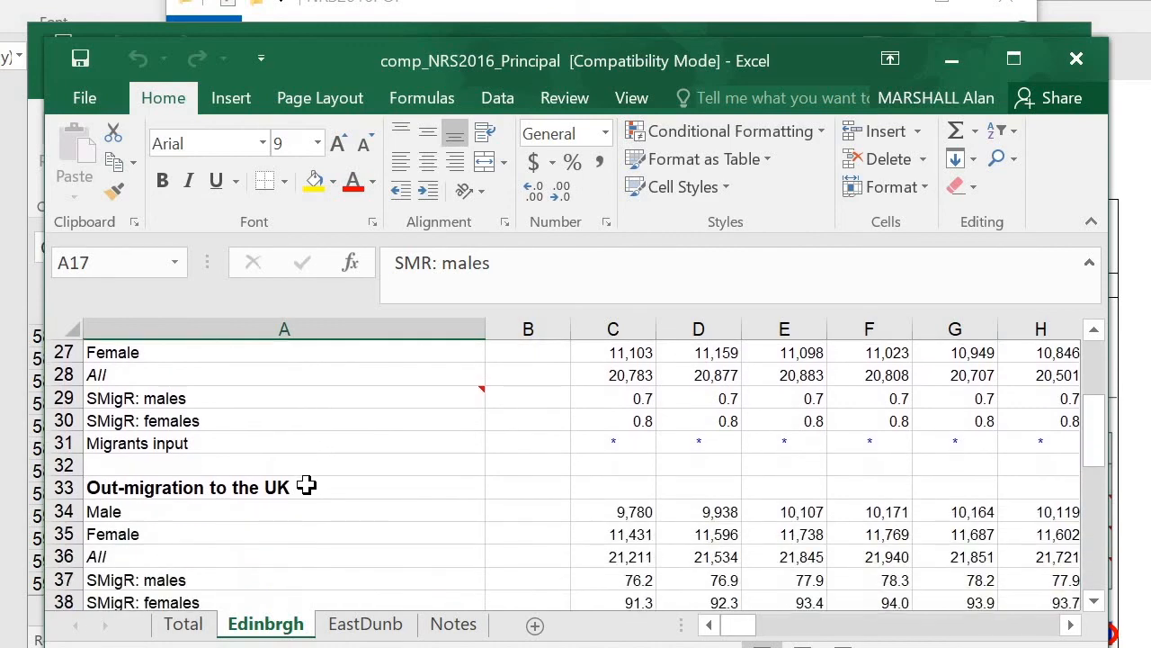
scroll(306, 485, down, 2)
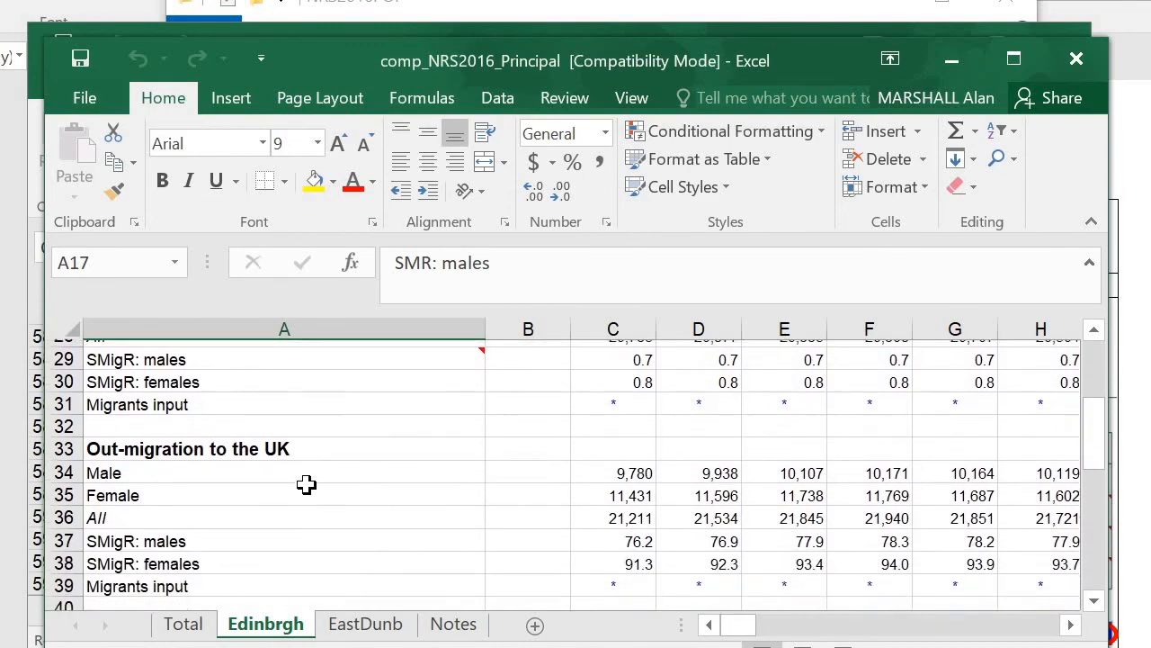
scroll(306, 484, down, 4)
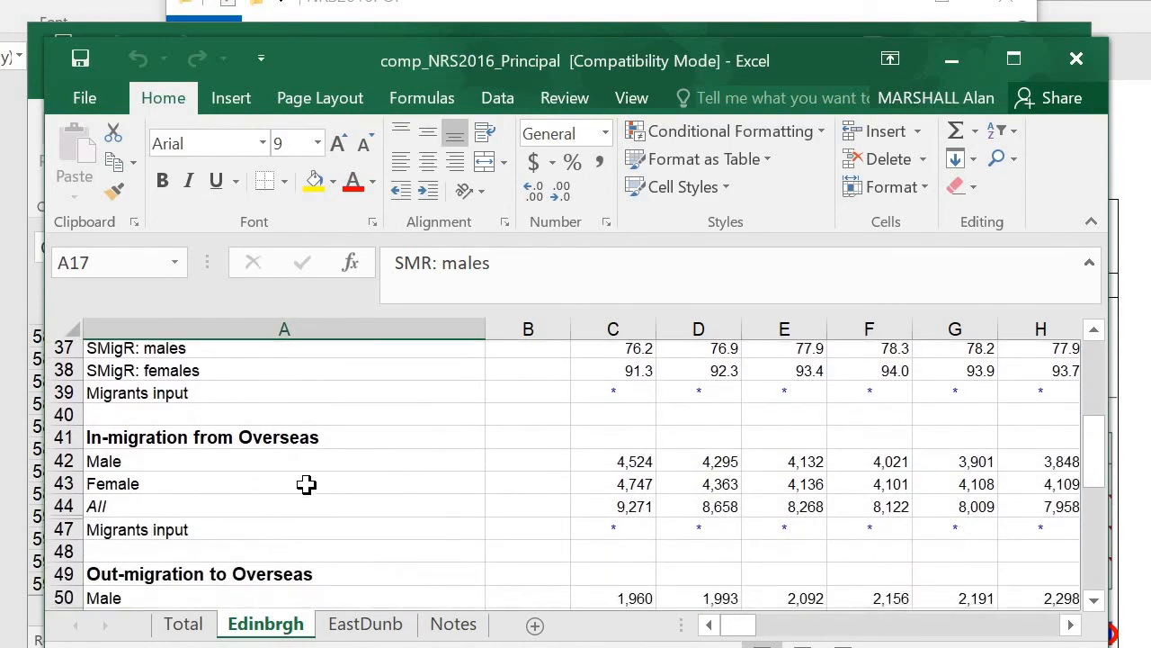
scroll(307, 485, down, 1)
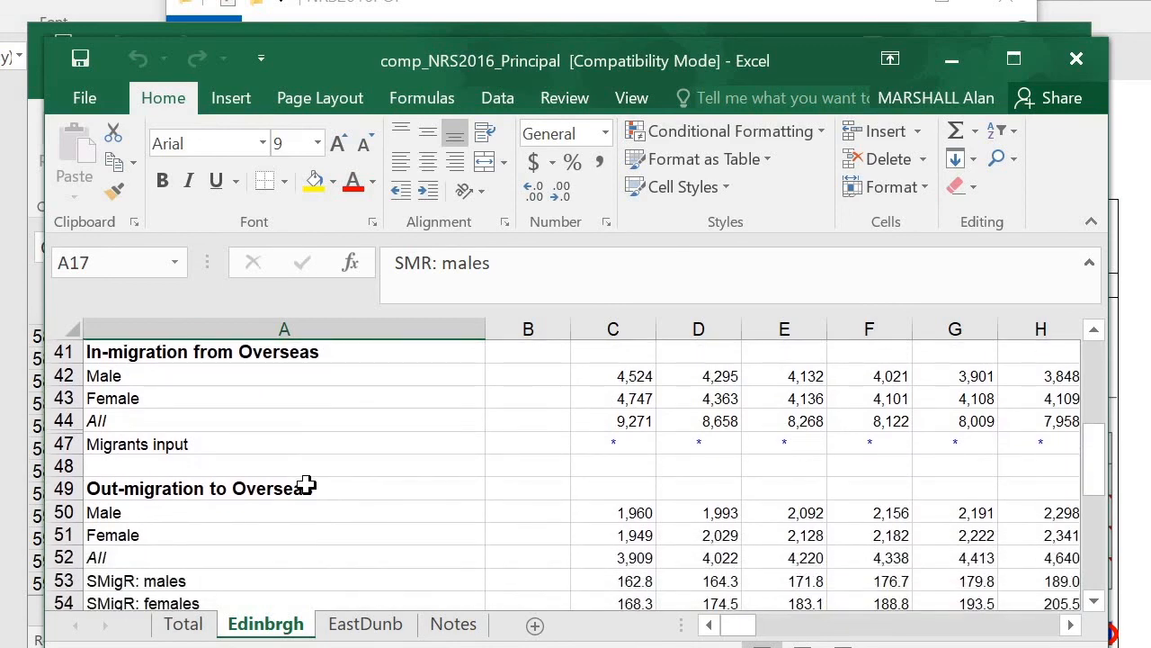
scroll(307, 484, up, 8)
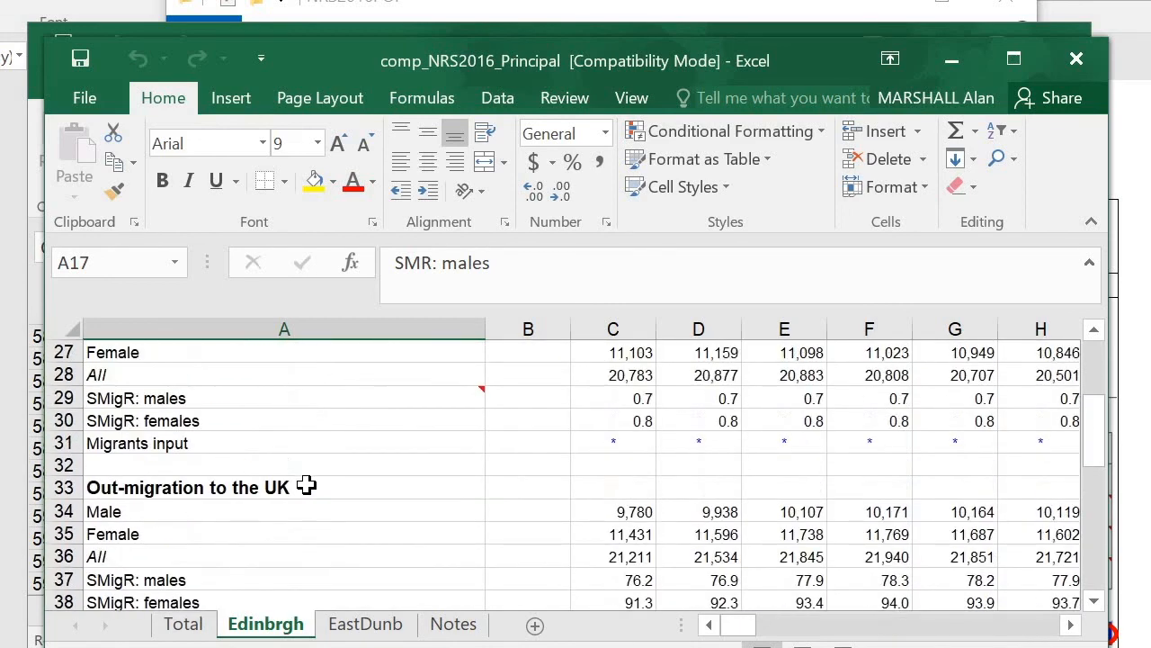
scroll(307, 485, down, 8)
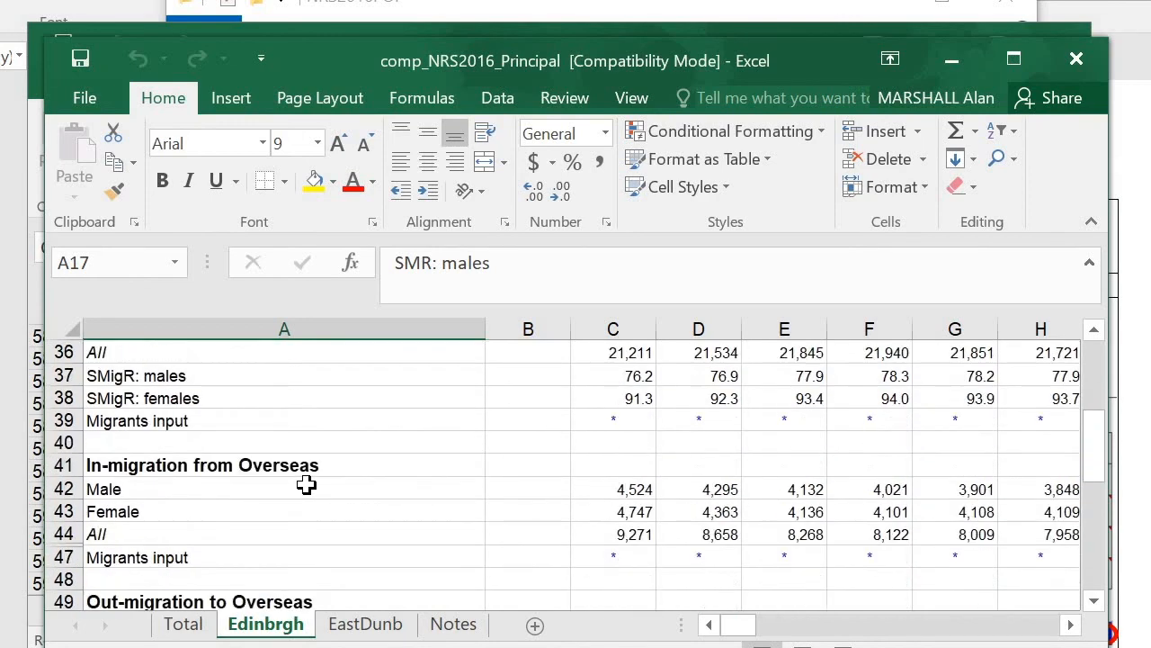
scroll(307, 485, down, 4)
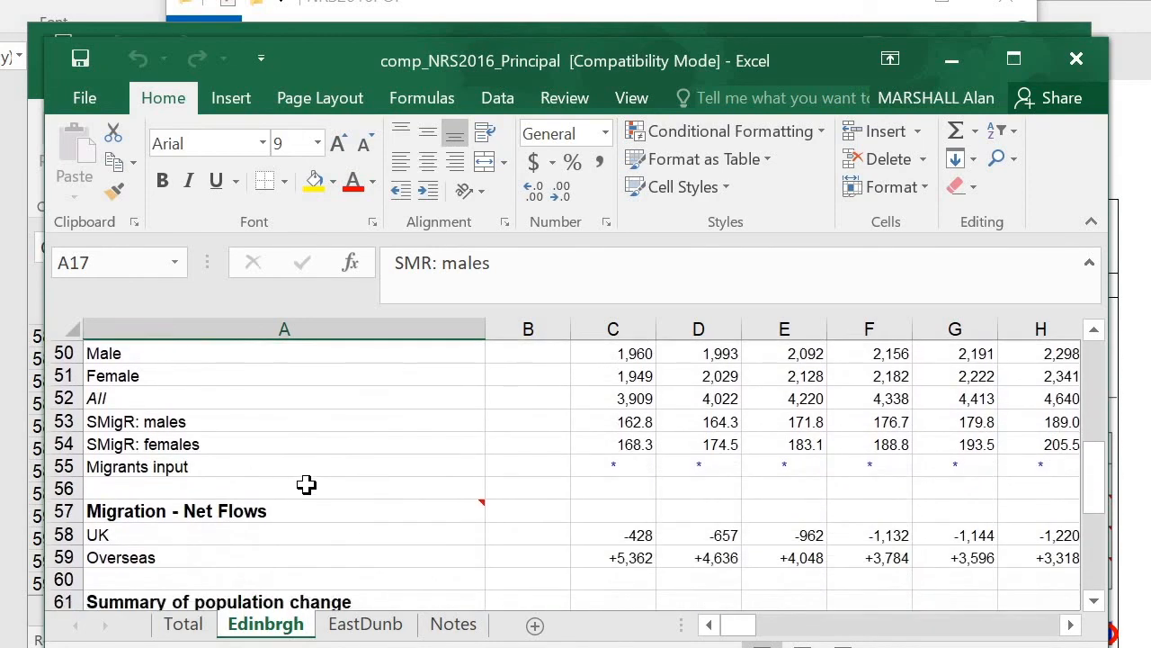